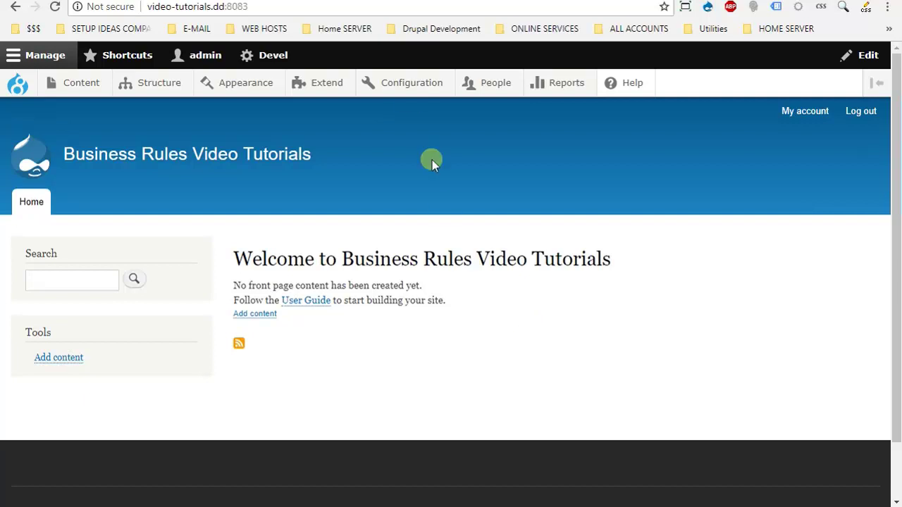
# Go to the Business rules workflow configuration and start adding a new action.
pyautogui.moveTo(410, 87)
pyautogui.moveTo(391, 364)
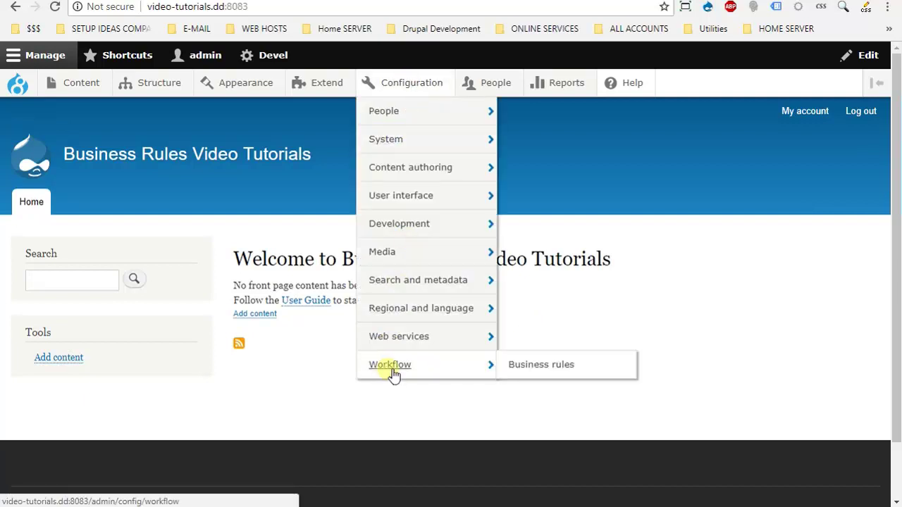
pyautogui.click(576, 365)
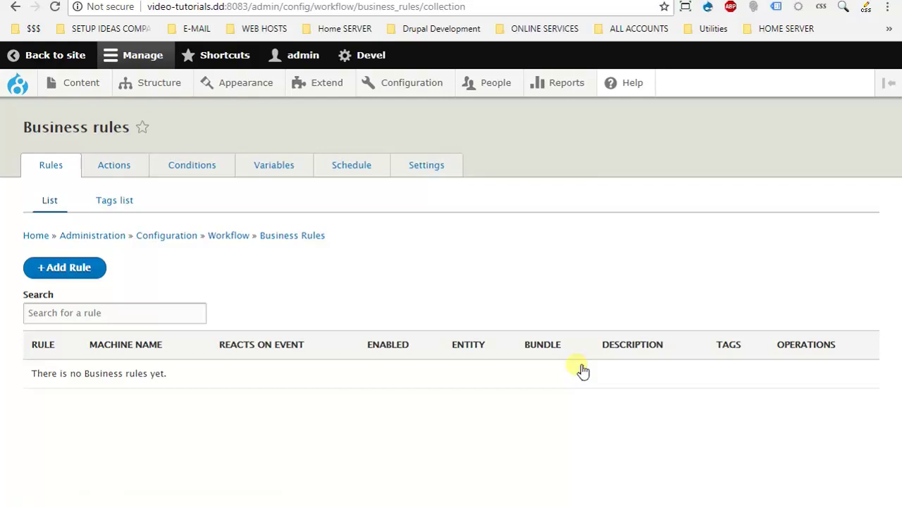
pyautogui.click(119, 172)
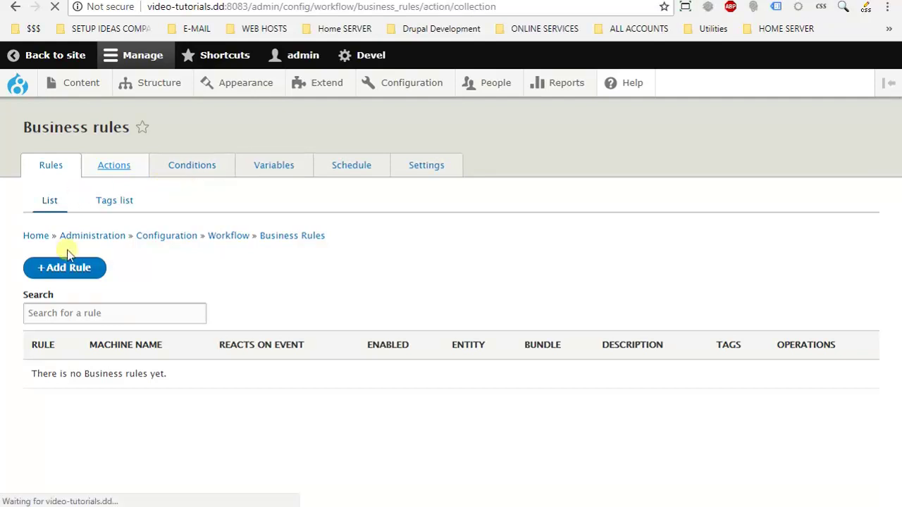
pyautogui.click(99, 268)
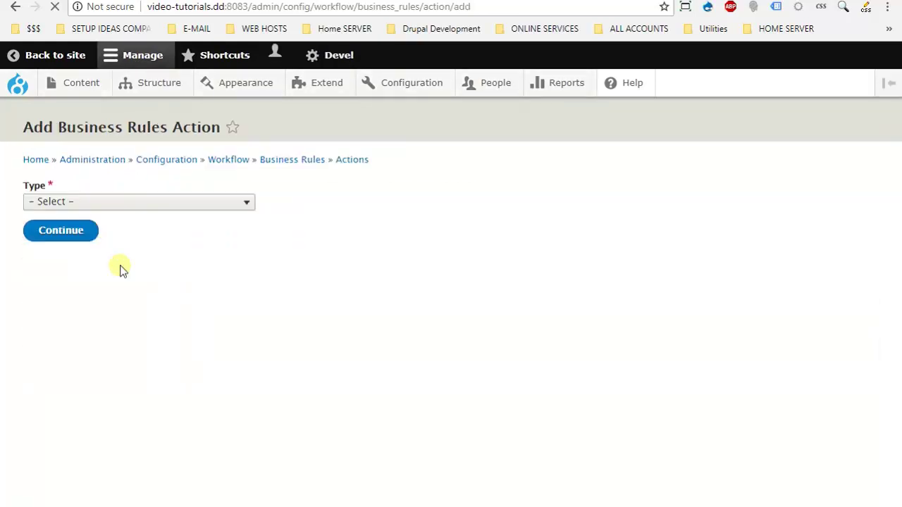
# Choose Send email as the new action's type and continue to its form.
pyautogui.click(159, 203)
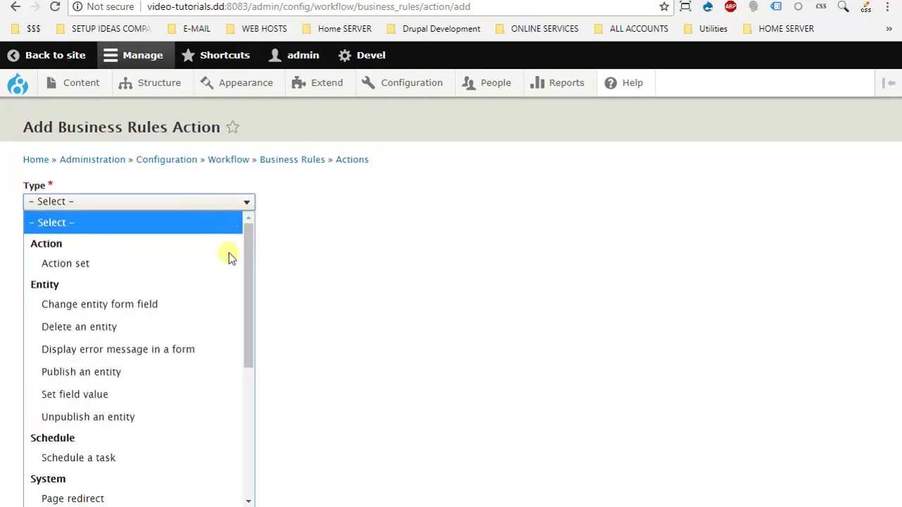
pyautogui.moveTo(252, 237); pyautogui.dragTo(242, 323)
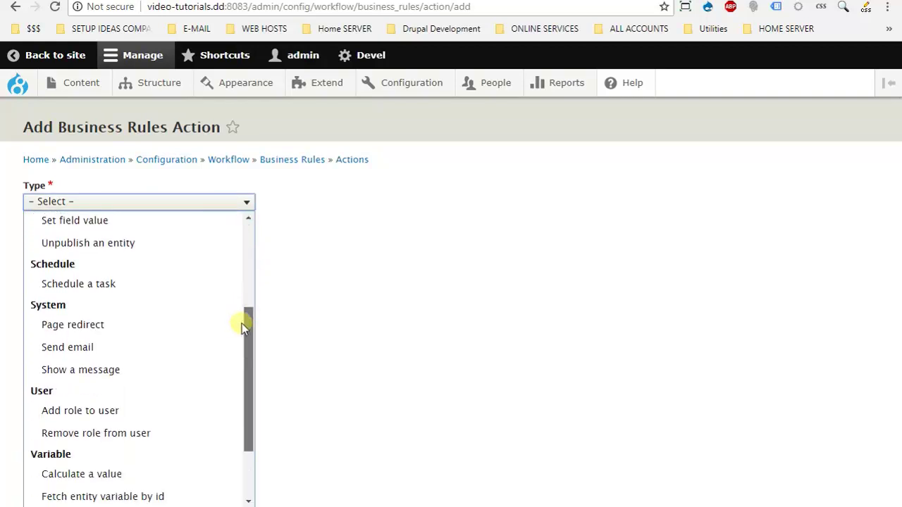
pyautogui.click(149, 353)
pyautogui.click(88, 233)
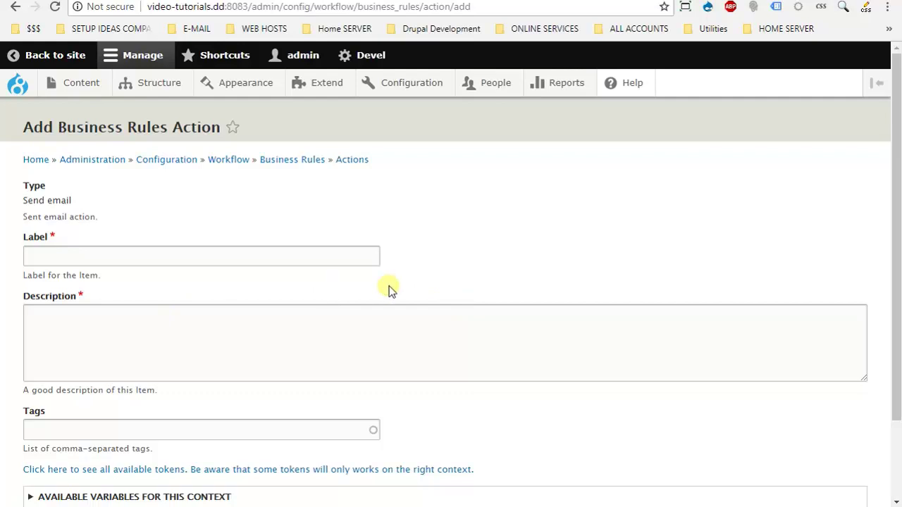
# Copy the action type's name into the label so it reads "Send email".
pyautogui.click(351, 266)
pyautogui.moveTo(72, 201); pyautogui.dragTo(31, 206)
pyautogui.hotkey('ctrl', 'c')
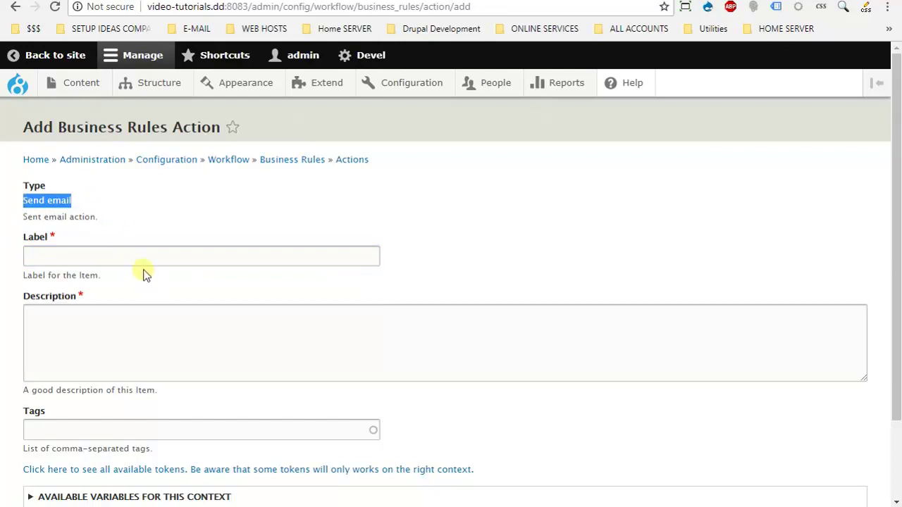
pyautogui.click(147, 263)
pyautogui.hotkey('ctrl', 'v')
# Copy the type's help text "Sent email action." into the description and save the new action.
pyautogui.moveTo(109, 221); pyautogui.dragTo(16, 221)
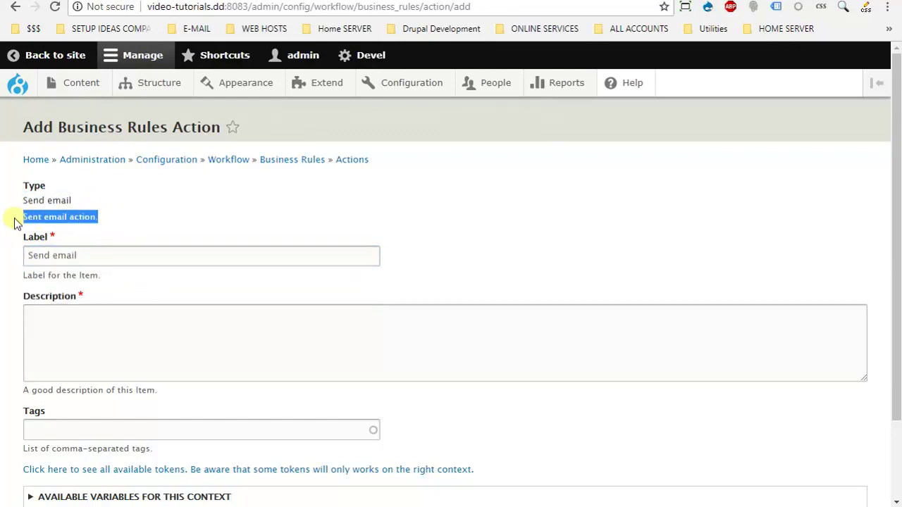
pyautogui.click(170, 333)
pyautogui.hotkey('ctrl', 'v')
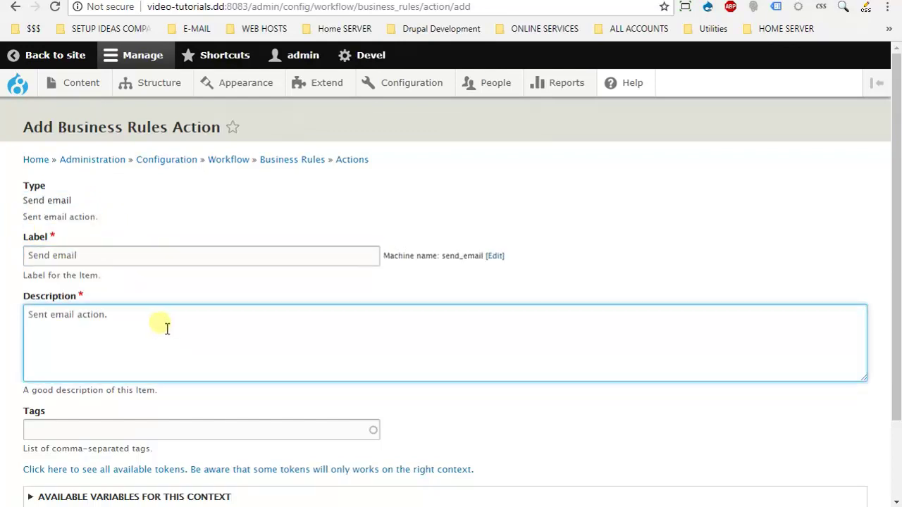
pyautogui.scroll(-1, 521, 381)
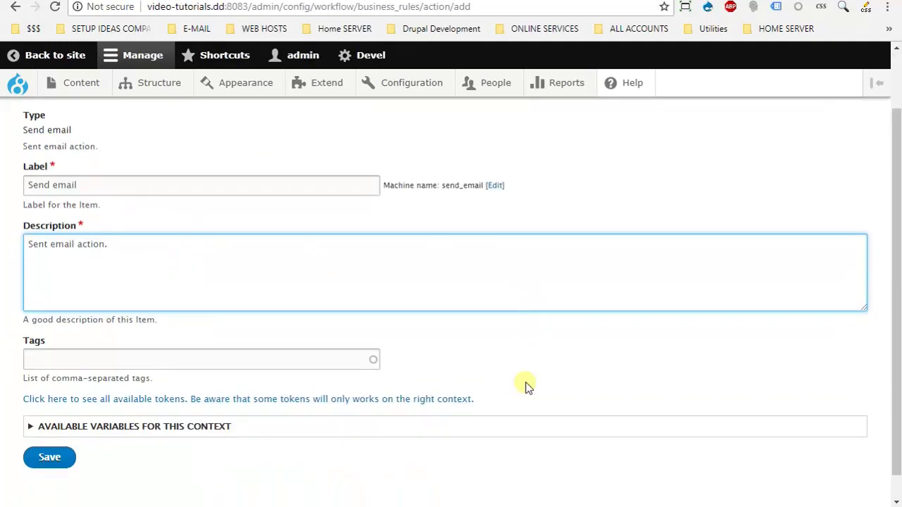
pyautogui.scroll(-1, 549, 385)
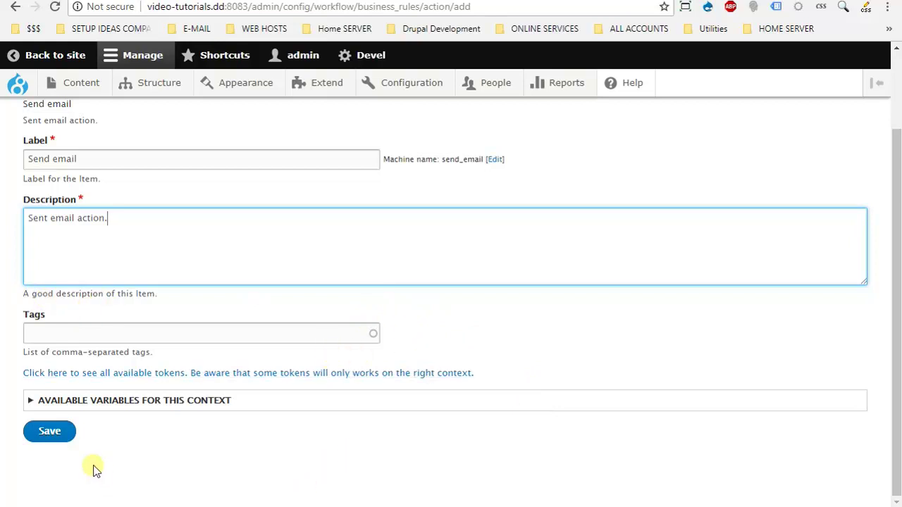
pyautogui.click(59, 437)
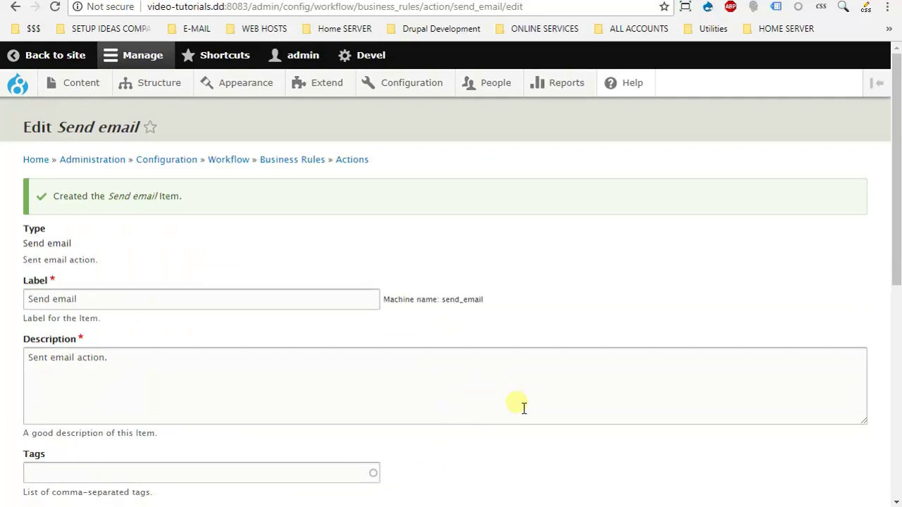
# Enter "This is a test subject" as the email subject of the Send email action.
pyautogui.scroll(-3, 560, 301)
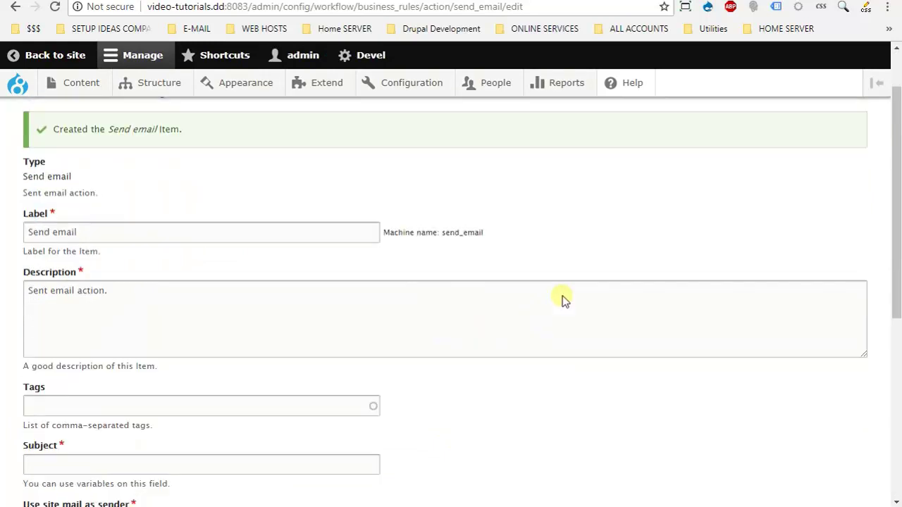
pyautogui.scroll(-2, 559, 288)
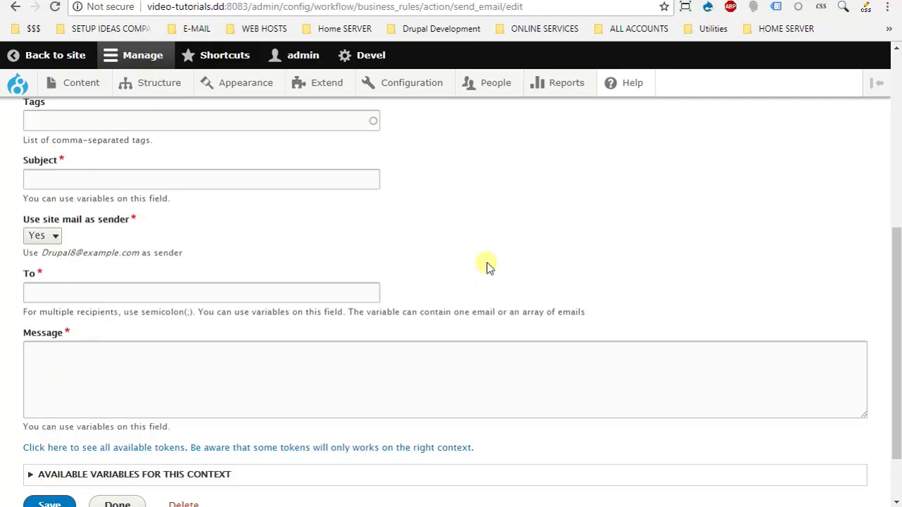
pyautogui.scroll(1, 496, 255)
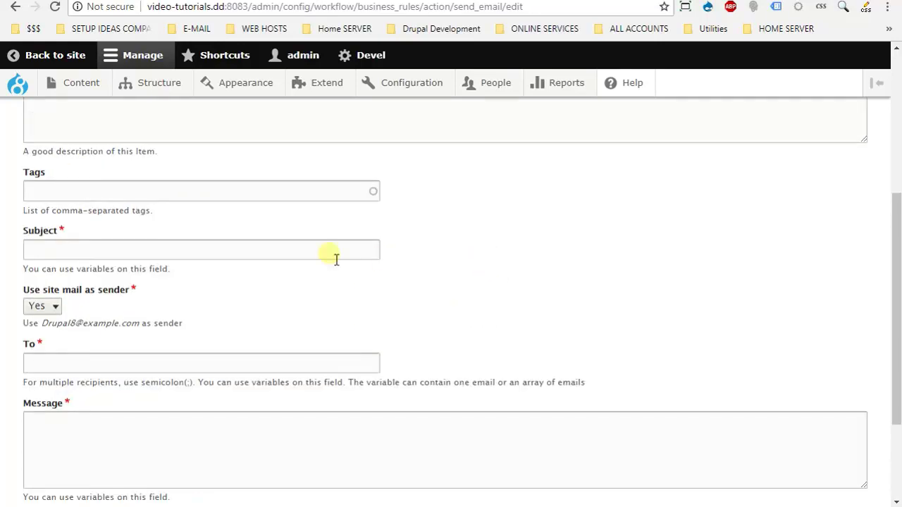
pyautogui.click(69, 248)
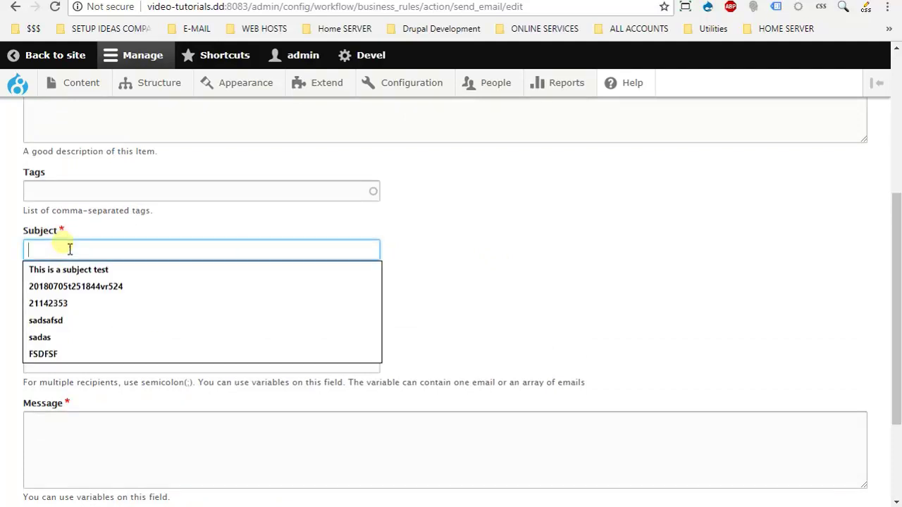
pyautogui.write('This is a')
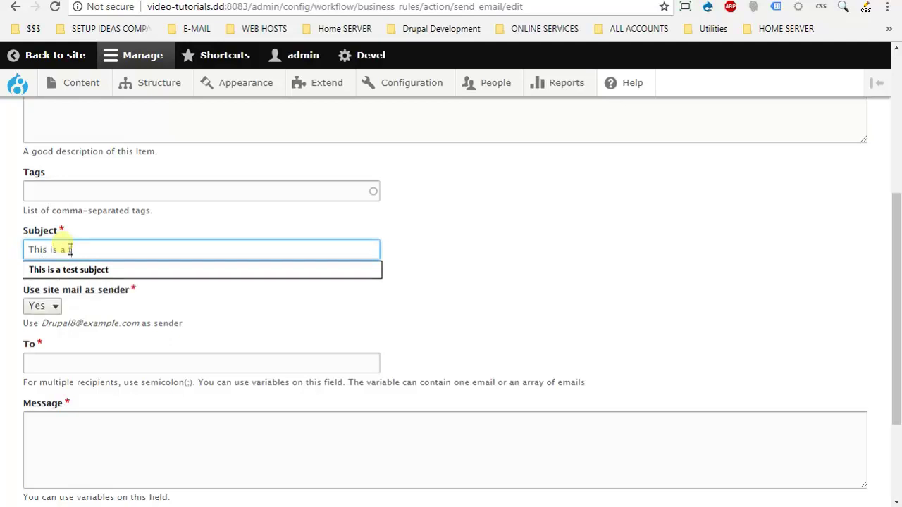
pyautogui.write(' test subject')
pyautogui.click(441, 276)
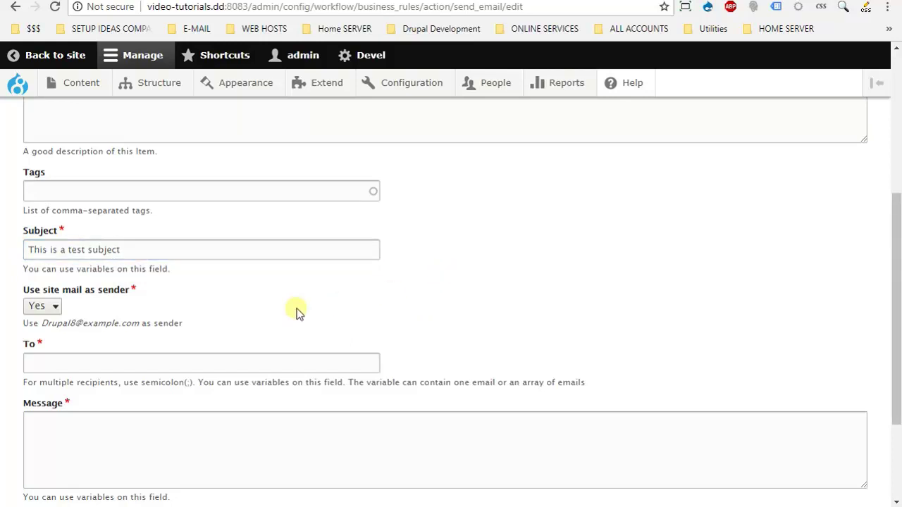
# Try setting "Use site mail as sender" to No, and return it to Yes.
pyautogui.moveTo(129, 289); pyautogui.dragTo(25, 285)
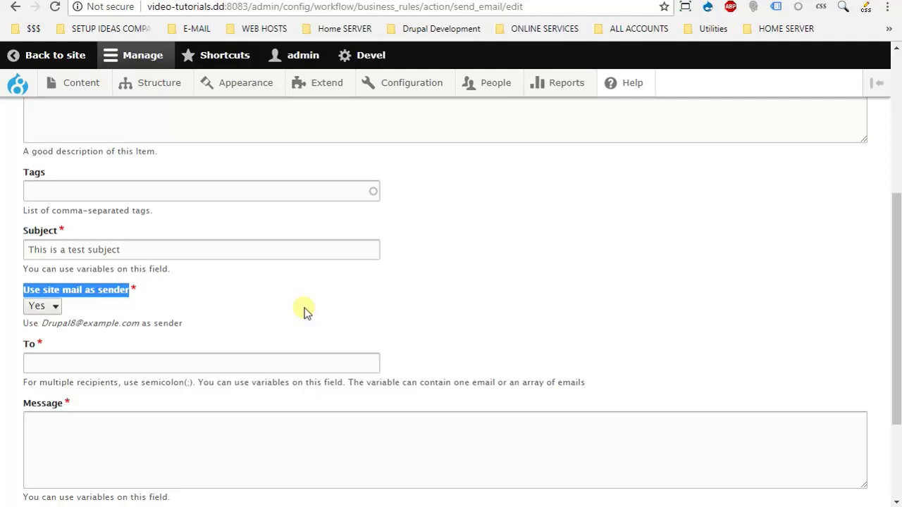
pyautogui.click(181, 308)
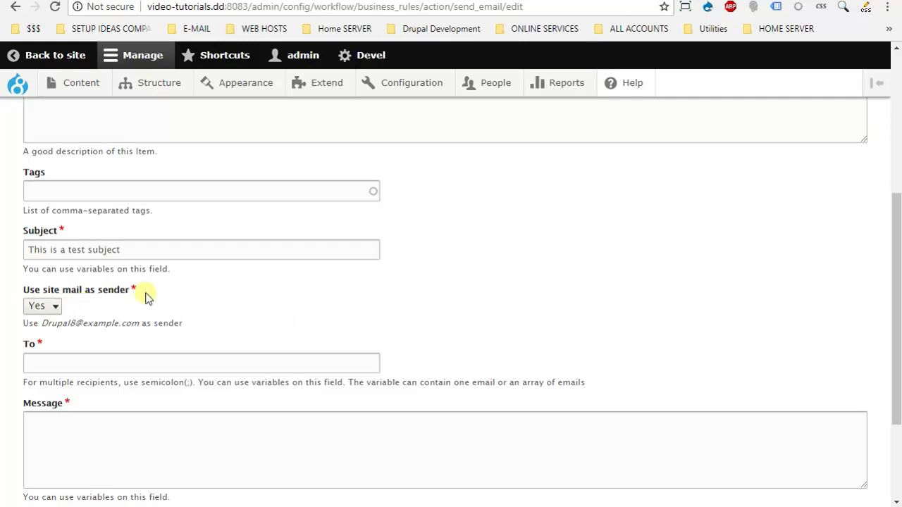
pyautogui.scroll(-1, 148, 298)
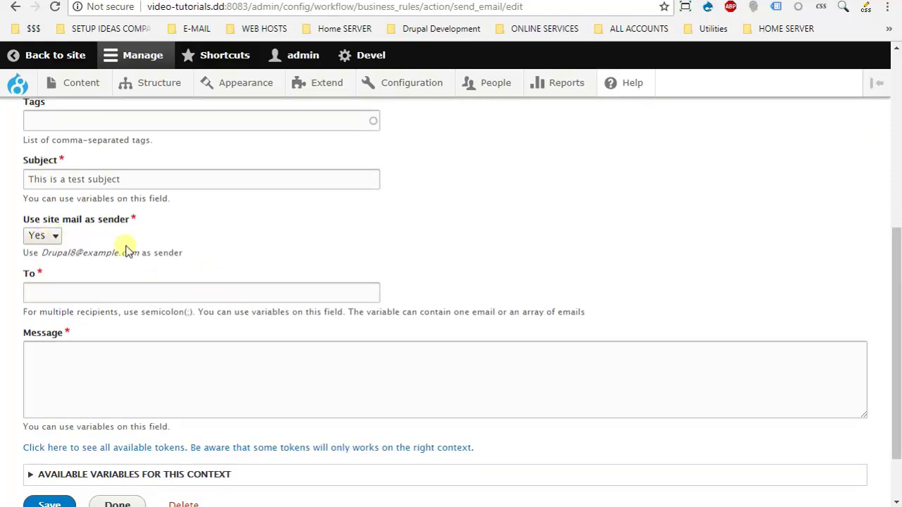
pyautogui.click(61, 236)
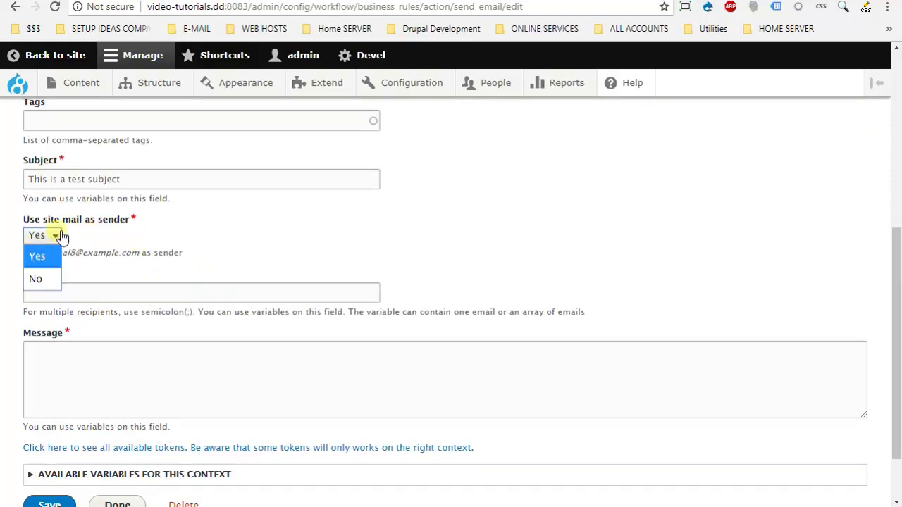
pyautogui.click(42, 279)
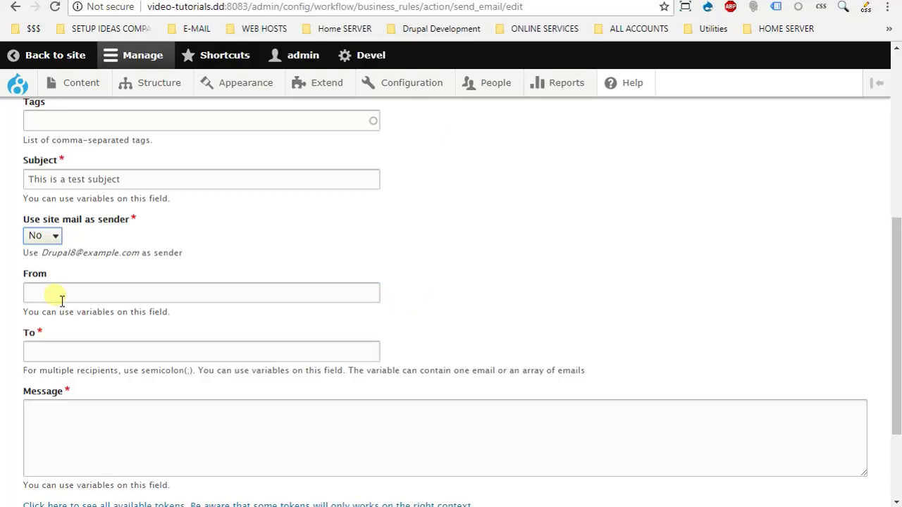
pyautogui.click(52, 238)
pyautogui.click(49, 253)
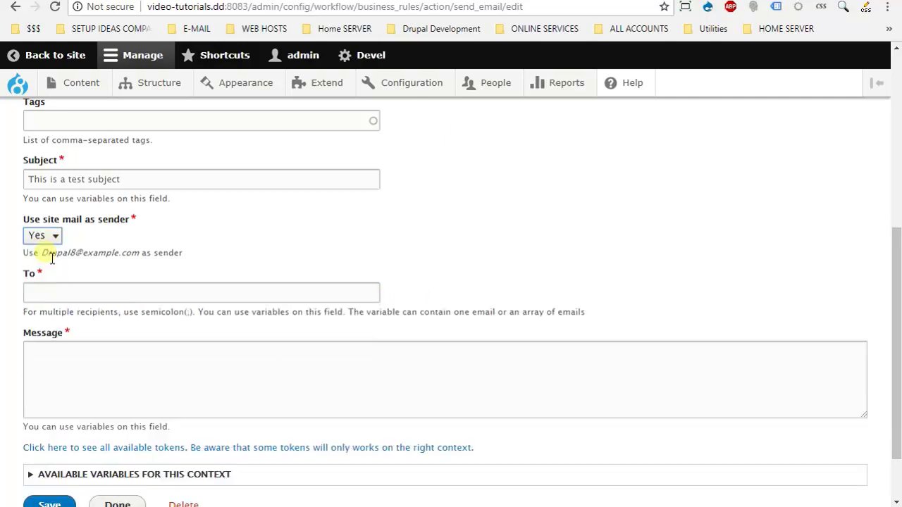
# Expand the variables available for this context and open the entity fields of {{current_user}}.
pyautogui.scroll(-1, 451, 204)
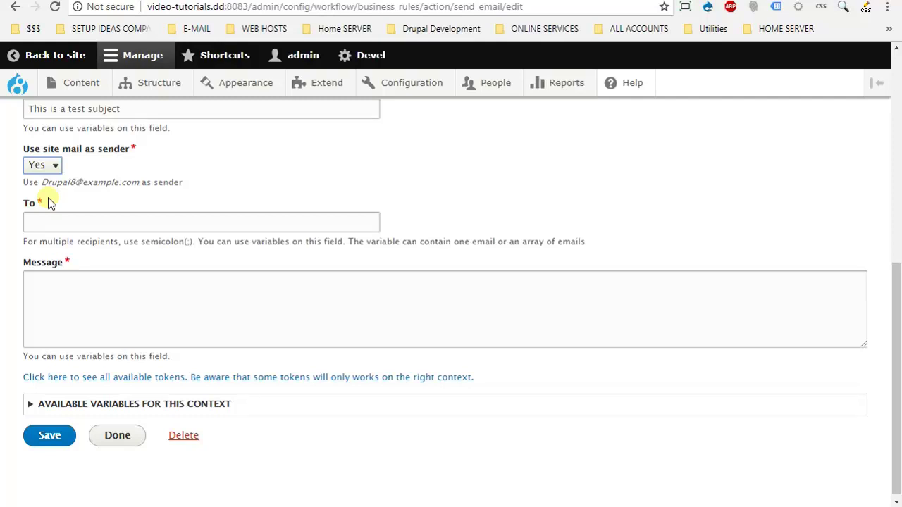
pyautogui.scroll(-1, 99, 222)
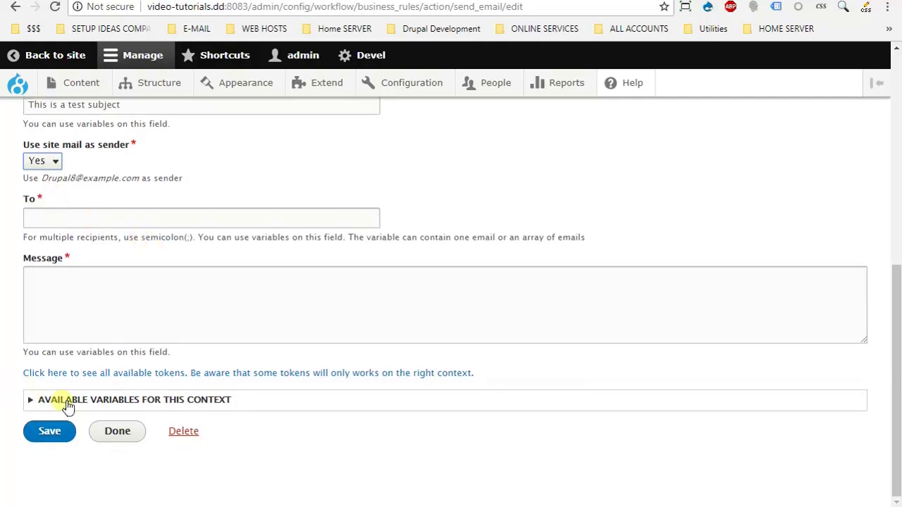
pyautogui.click(200, 405)
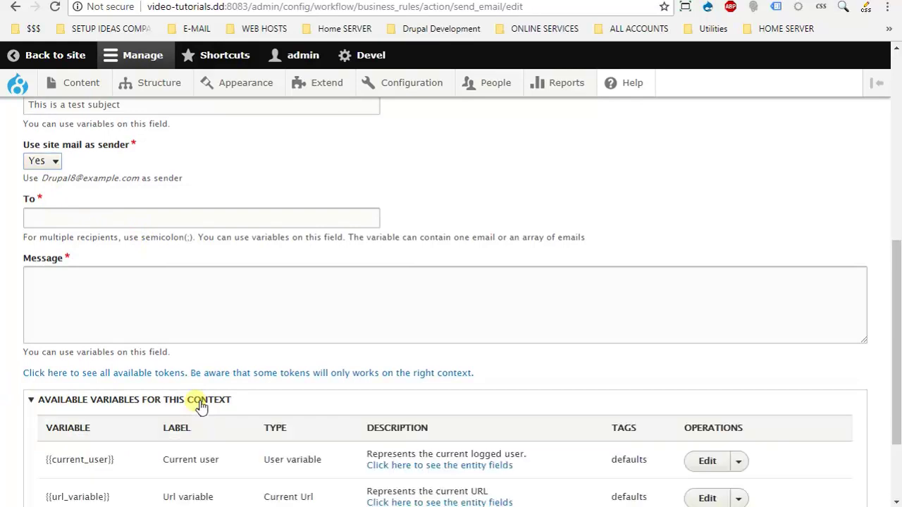
pyautogui.scroll(-3, 282, 372)
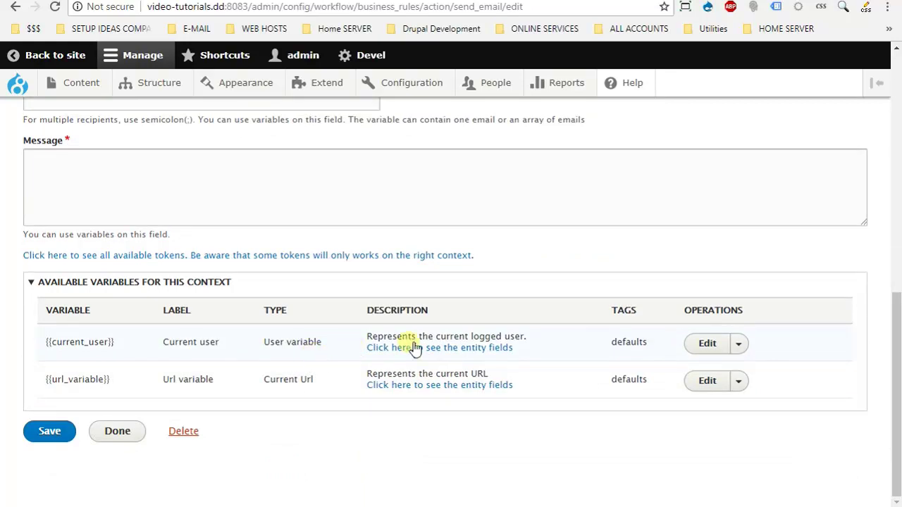
pyautogui.moveTo(124, 345); pyautogui.dragTo(38, 344)
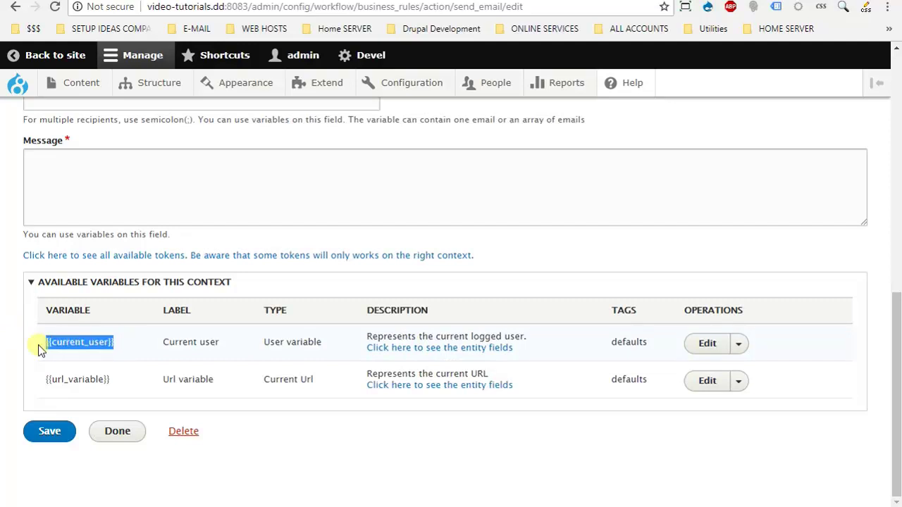
pyautogui.click(417, 356)
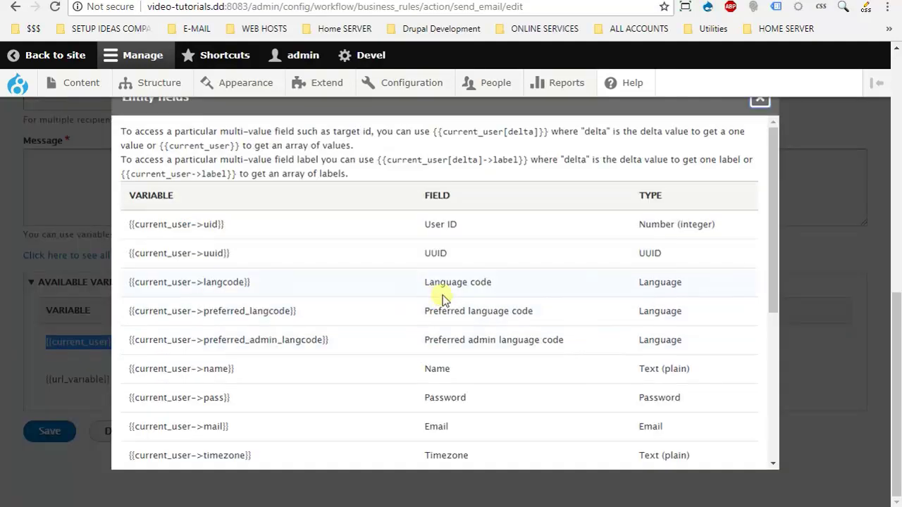
# Copy the {{current_user->mail}} variable from the entity fields, close the list, and paste it as the email's To recipient.
pyautogui.scroll(-1, 450, 289)
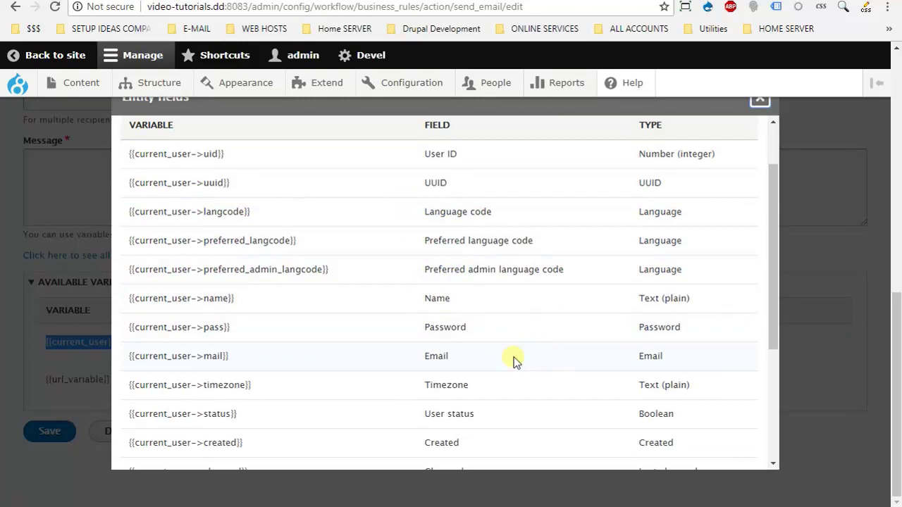
pyautogui.moveTo(238, 357); pyautogui.dragTo(124, 359)
pyautogui.hotkey('ctrl', 'c')
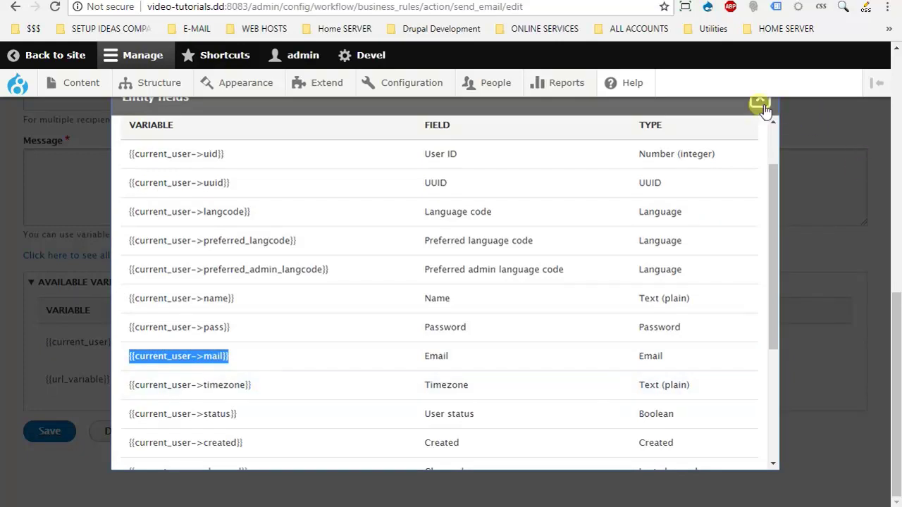
pyautogui.click(760, 104)
pyautogui.scroll(2, 254, 250)
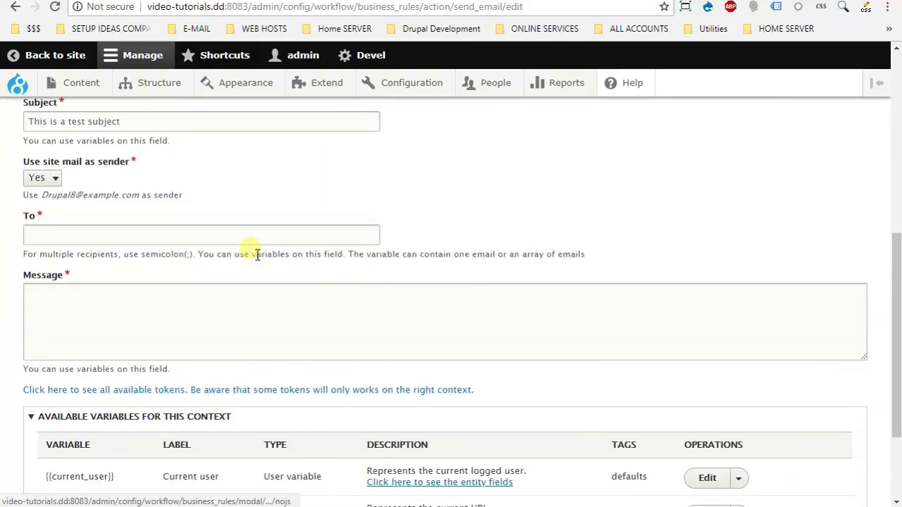
pyautogui.click(204, 243)
pyautogui.hotkey('ctrl', 'v')
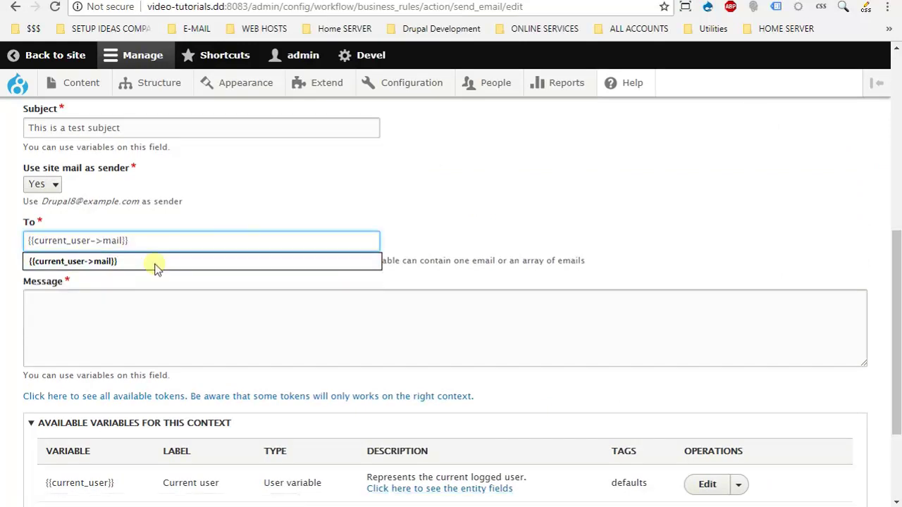
# Write the email message "Your article title has been saved, please follow this link to check it out.".
pyautogui.click(572, 227)
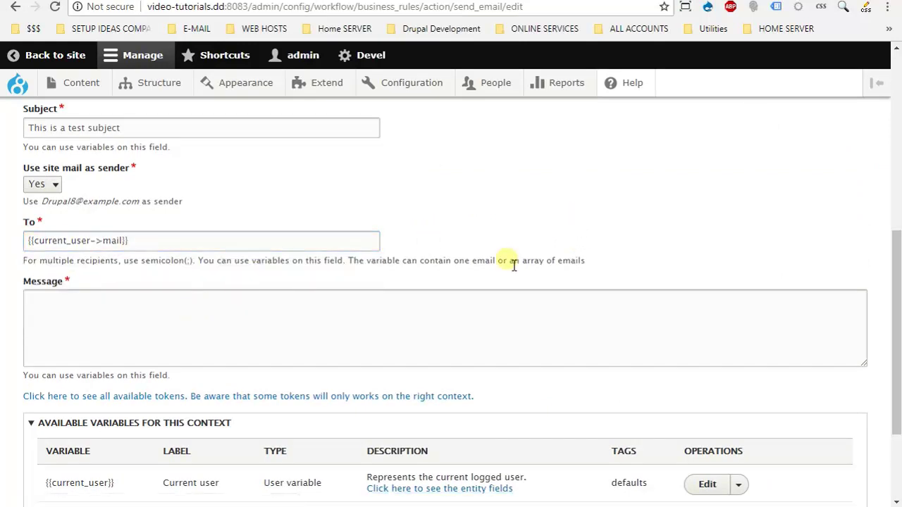
pyautogui.scroll(-1, 404, 272)
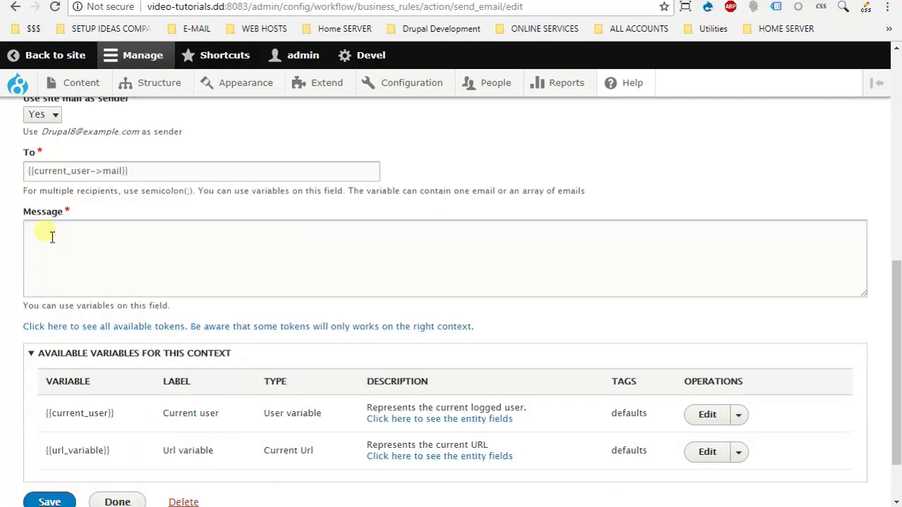
pyautogui.doubleClick(31, 213)
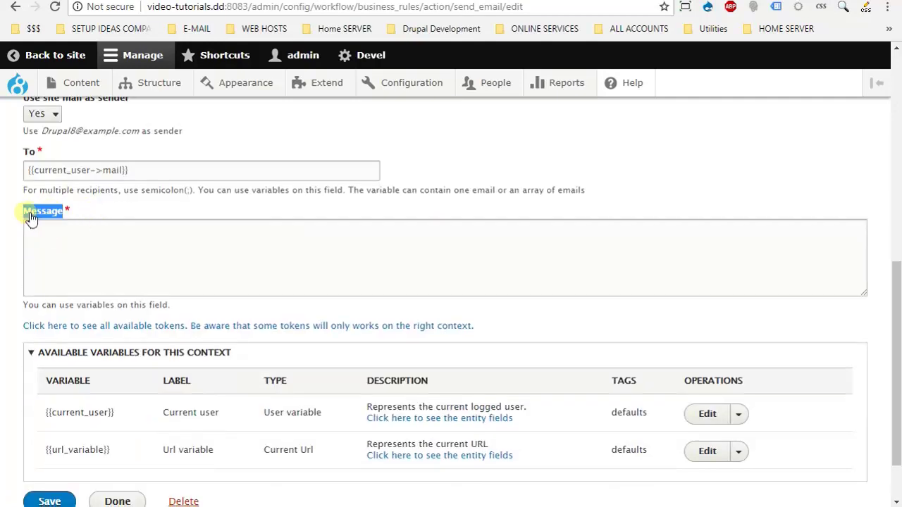
pyautogui.click(141, 233)
pyautogui.write('Your article title')
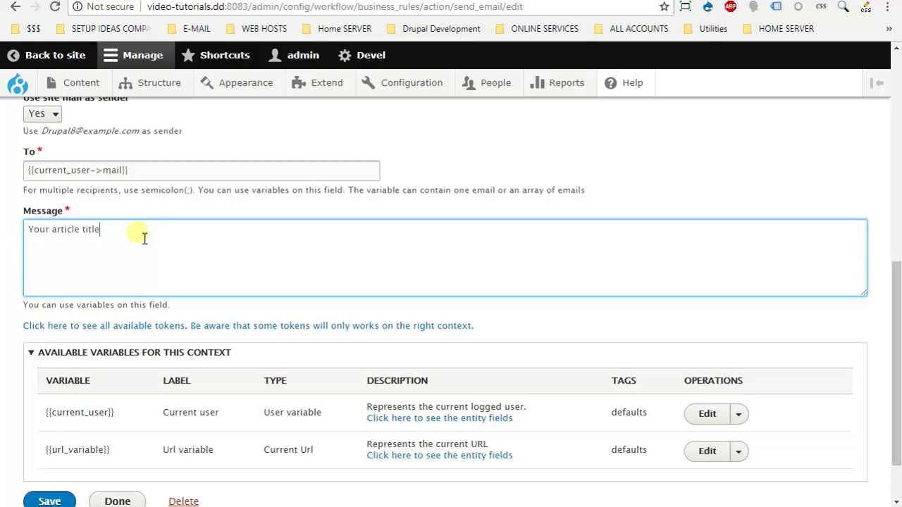
pyautogui.write('has been saved, please follow this link ti')
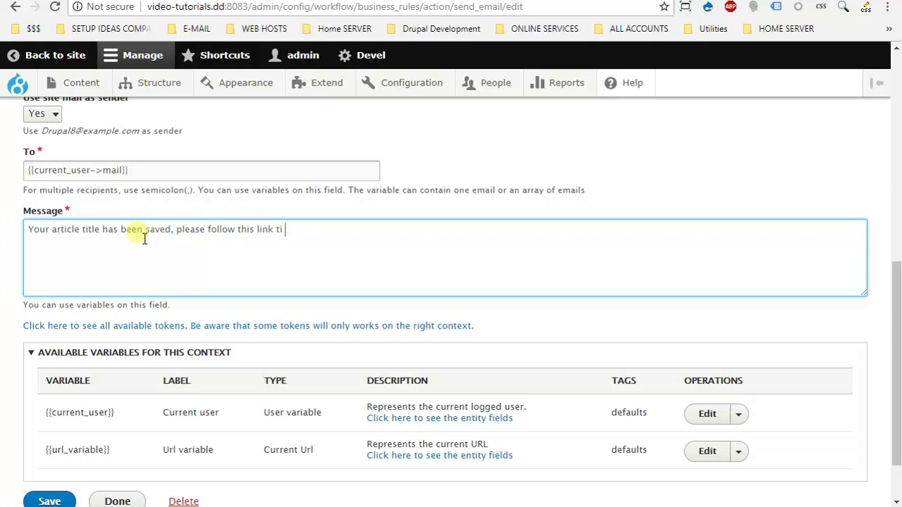
pyautogui.press('BackSpace')
pyautogui.press('BackSpace')
pyautogui.write('o check it out.')
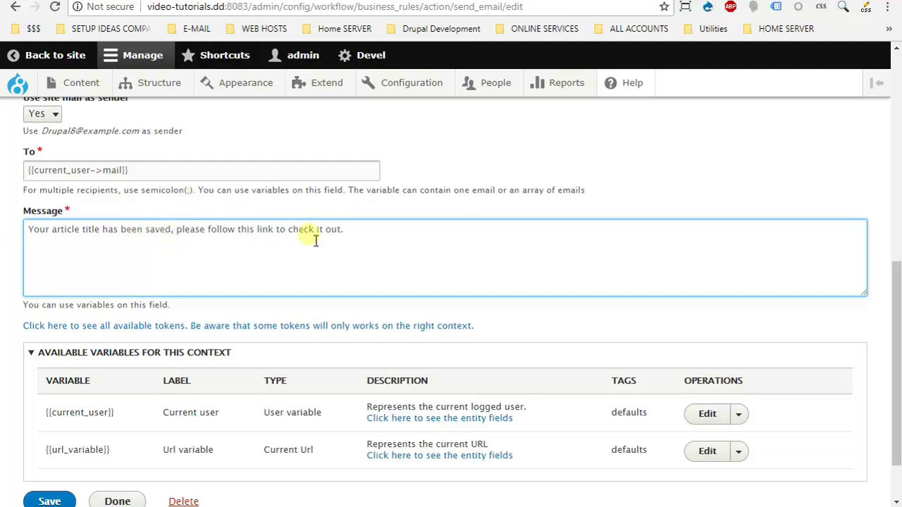
pyautogui.doubleClick(271, 232)
pyautogui.doubleClick(90, 232)
pyautogui.click(239, 261)
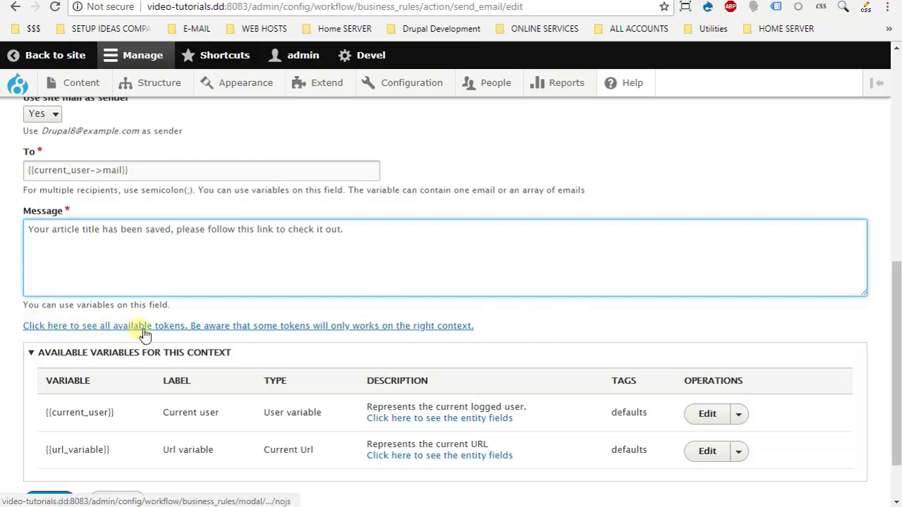
# Open the list of available tokens, expand Nodes, and copy the [node:title] token.
pyautogui.click(191, 335)
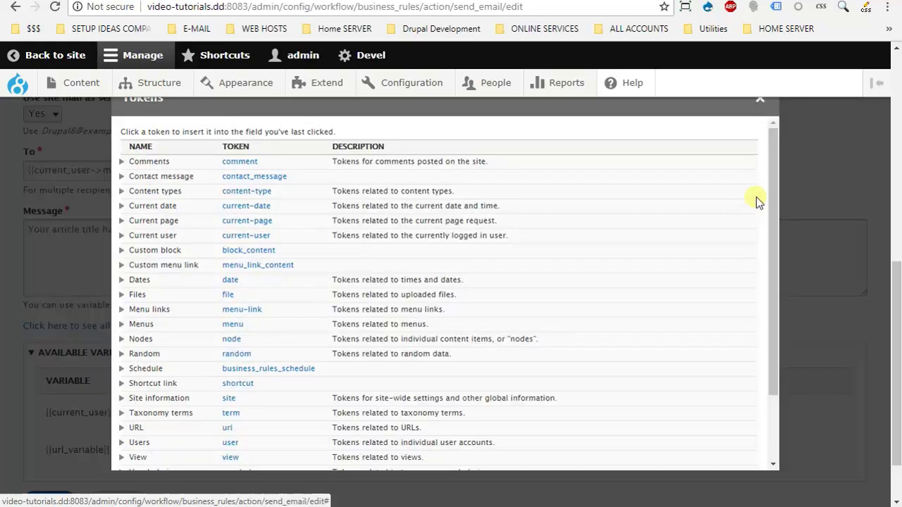
pyautogui.scroll(-1, 356, 233)
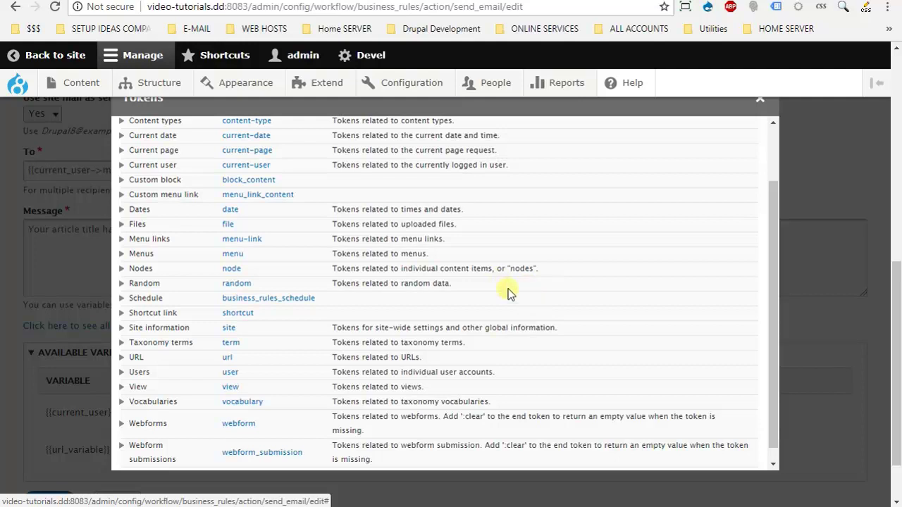
pyautogui.scroll(1, 530, 290)
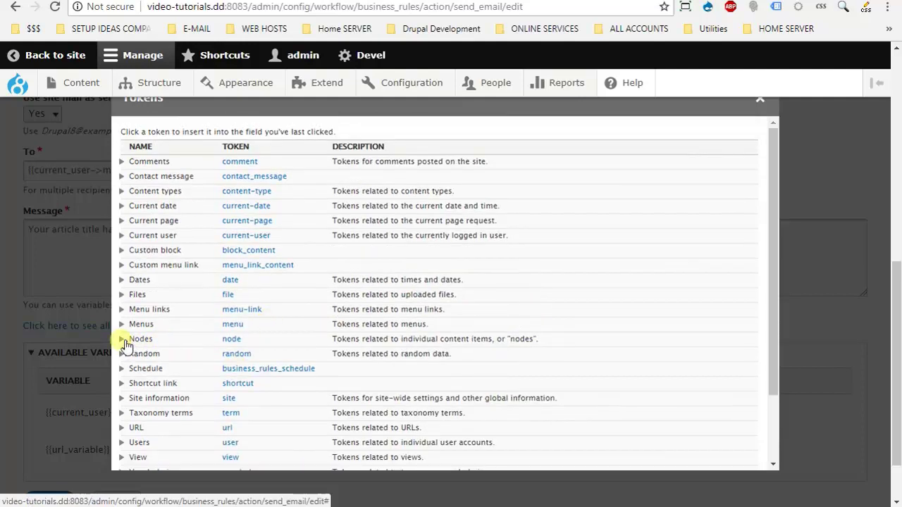
pyautogui.click(123, 340)
pyautogui.scroll(-1, 154, 282)
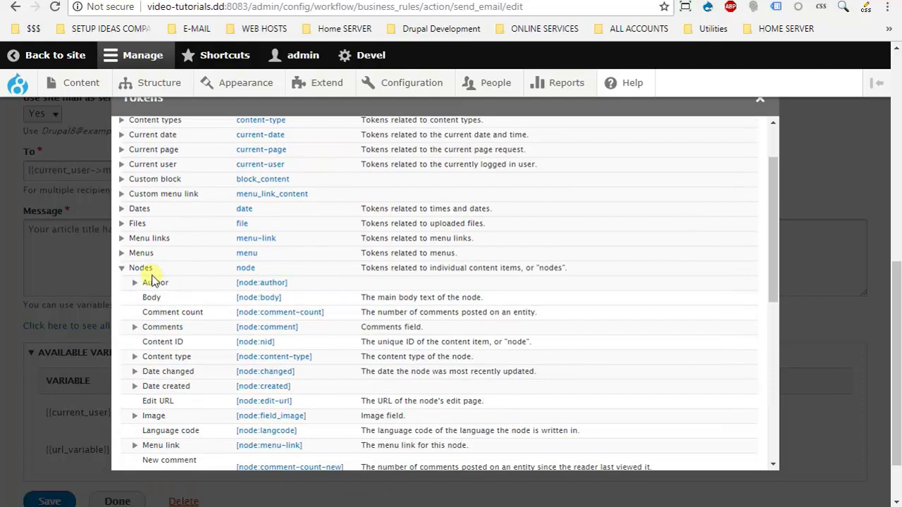
pyautogui.scroll(-2, 155, 277)
pyautogui.scroll(-3, 181, 237)
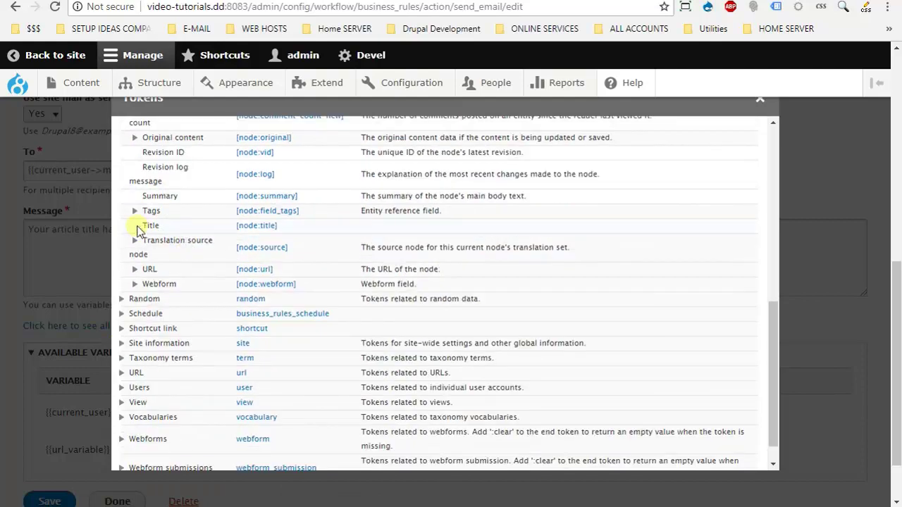
pyautogui.click(260, 227)
pyautogui.hotkey('ctrl', 'c')
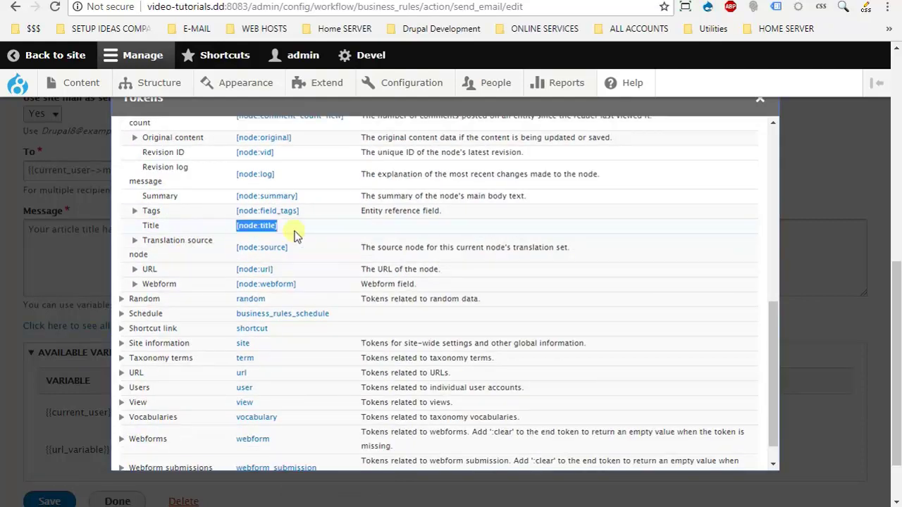
# Close the token list and insert [node:title] after "Your article title" in the message.
pyautogui.scroll(1, 419, 273)
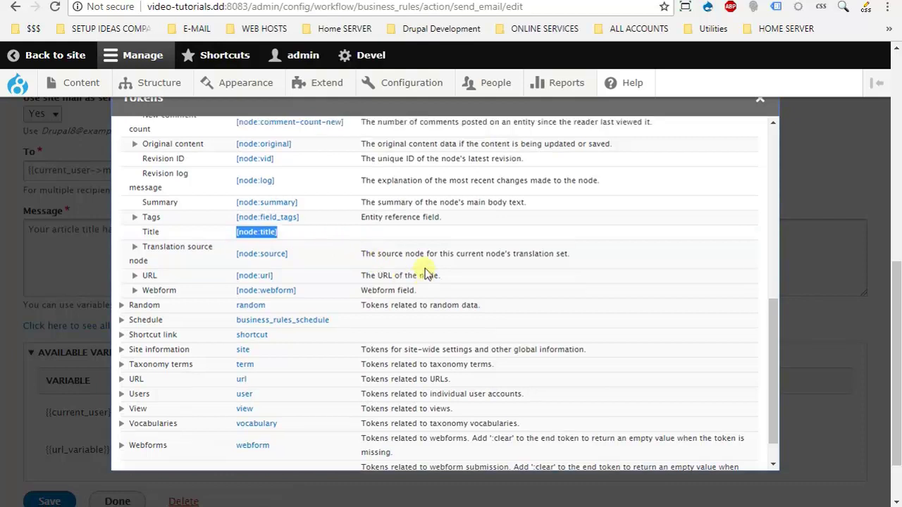
pyautogui.scroll(-1, 432, 270)
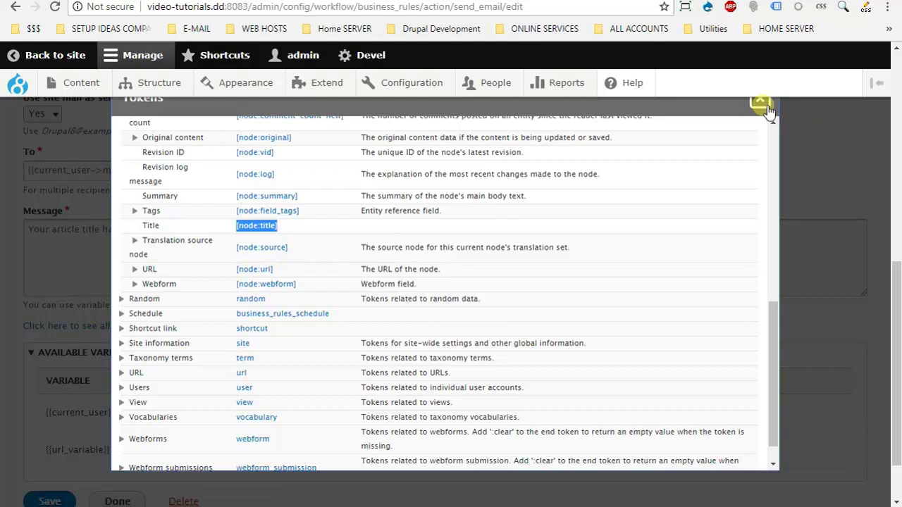
pyautogui.press('Escape')
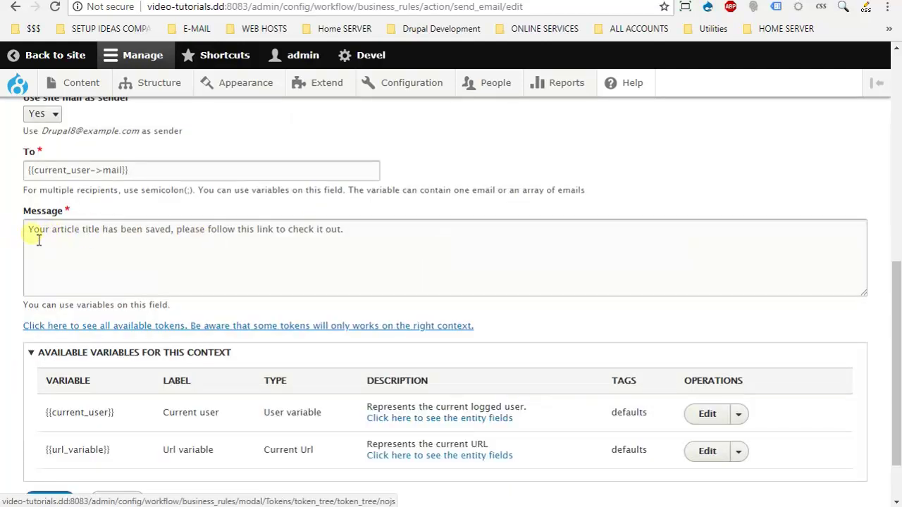
pyautogui.click(104, 235)
pyautogui.hotkey('ctrl', 'v')
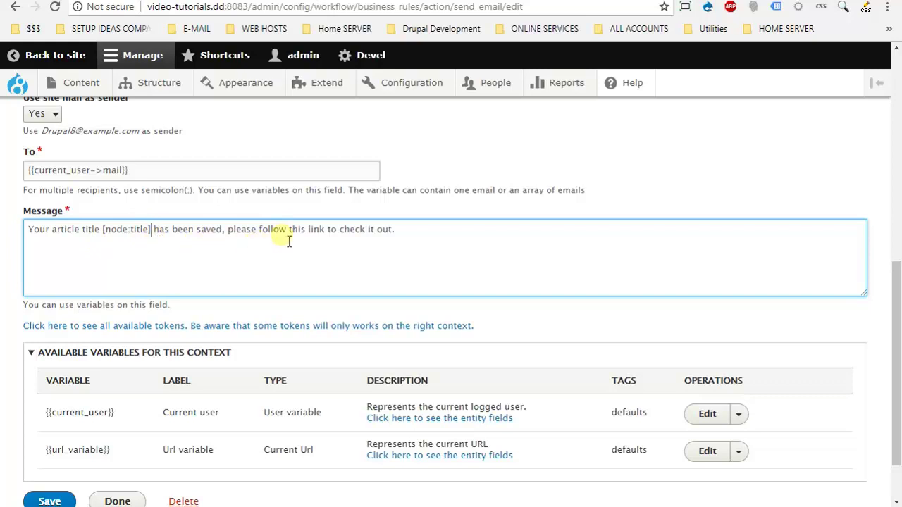
# Insert the [node:url] token after "please follow this link" in the message.
pyautogui.hotkey('ctrl', 'v')
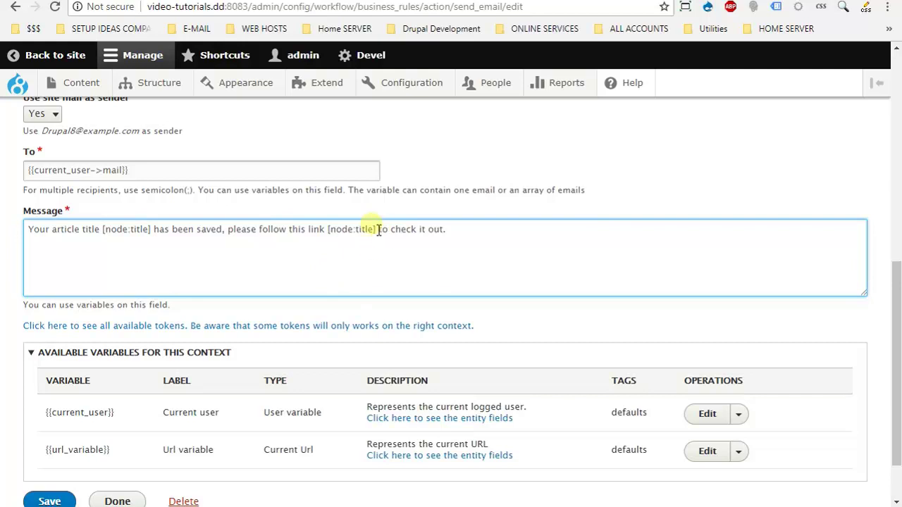
pyautogui.press('BackSpace')
pyautogui.press('BackSpace')
pyautogui.press('BackSpace')
pyautogui.press('BackSpace')
pyautogui.press('BackSpace')
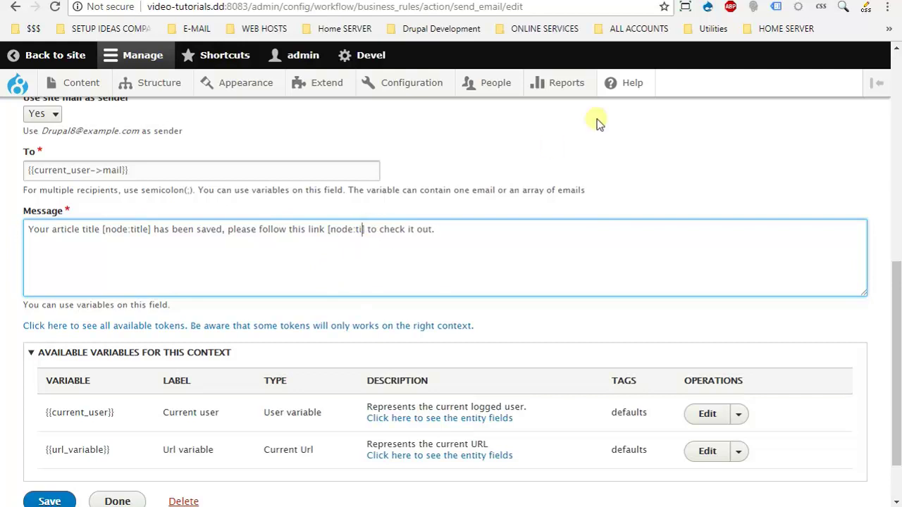
pyautogui.write('url')
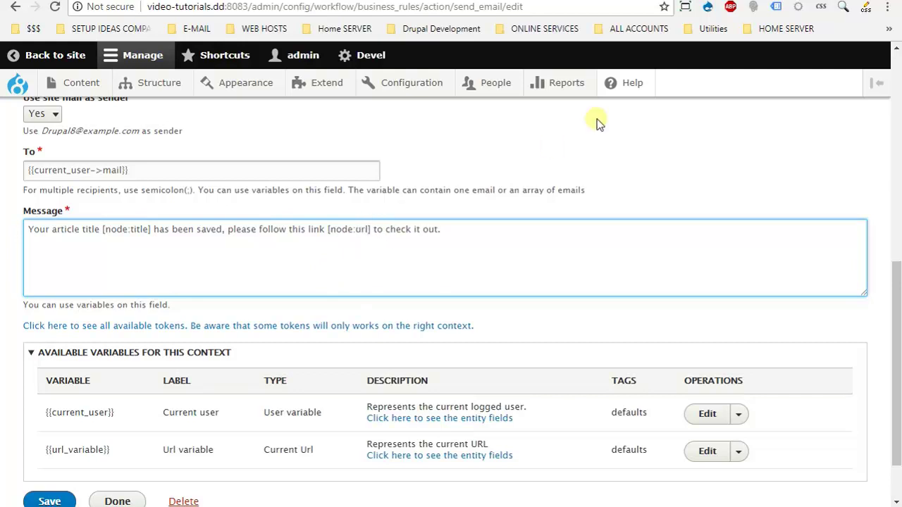
# Save the Send email action and return to the Business Rules actions list.
pyautogui.scroll(-1, 519, 383)
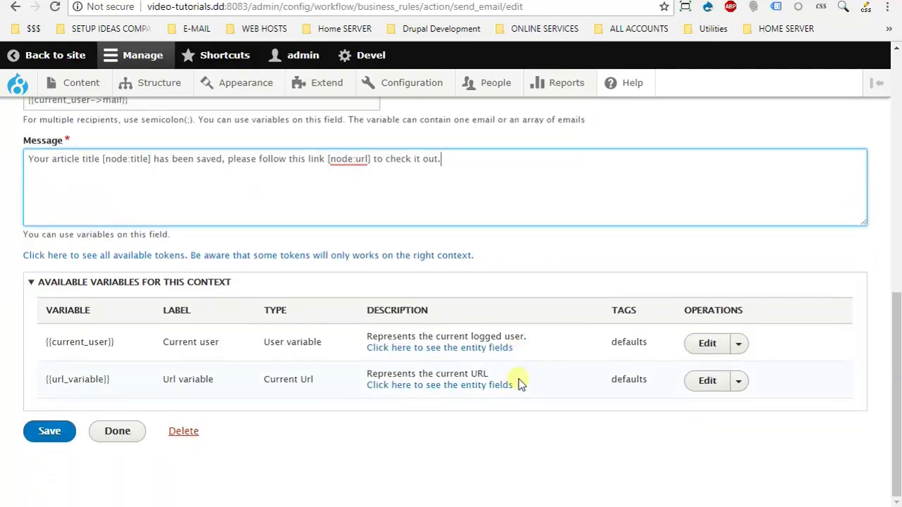
pyautogui.click(49, 431)
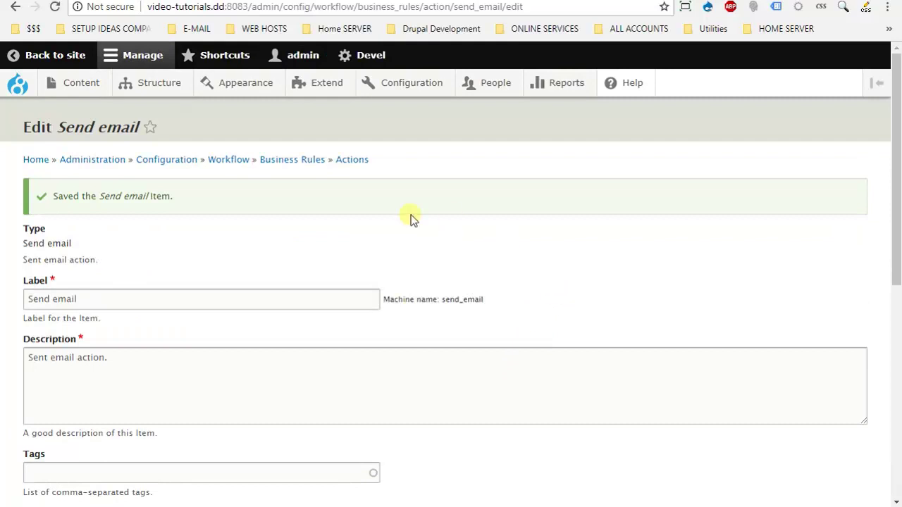
pyautogui.click(351, 161)
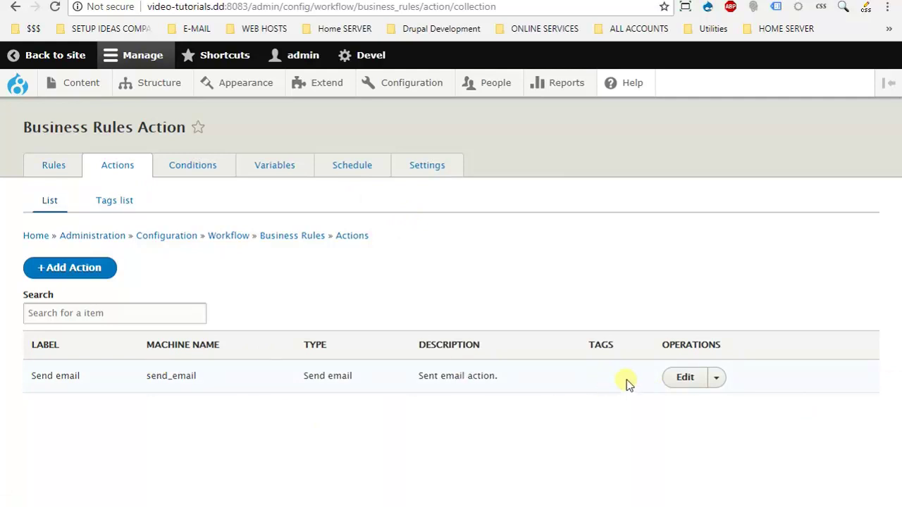
pyautogui.moveTo(42, 384); pyautogui.dragTo(427, 380)
pyautogui.click(400, 407)
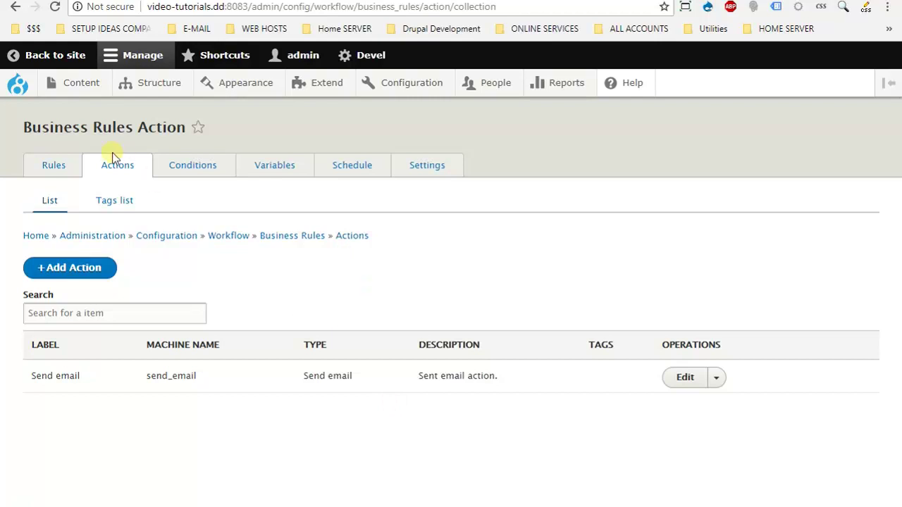
# Add a new business rule that reacts on the event "Before saving entity" and continue to its settings.
pyautogui.click(60, 165)
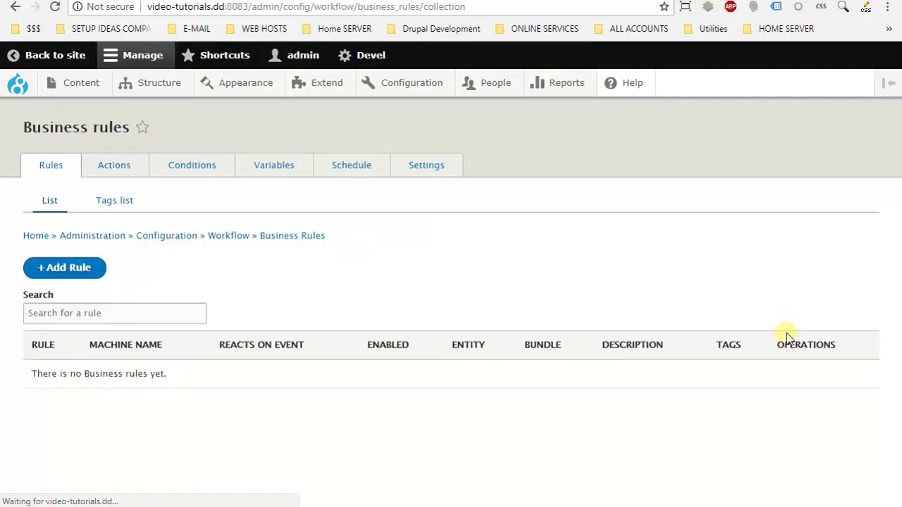
pyautogui.click(98, 273)
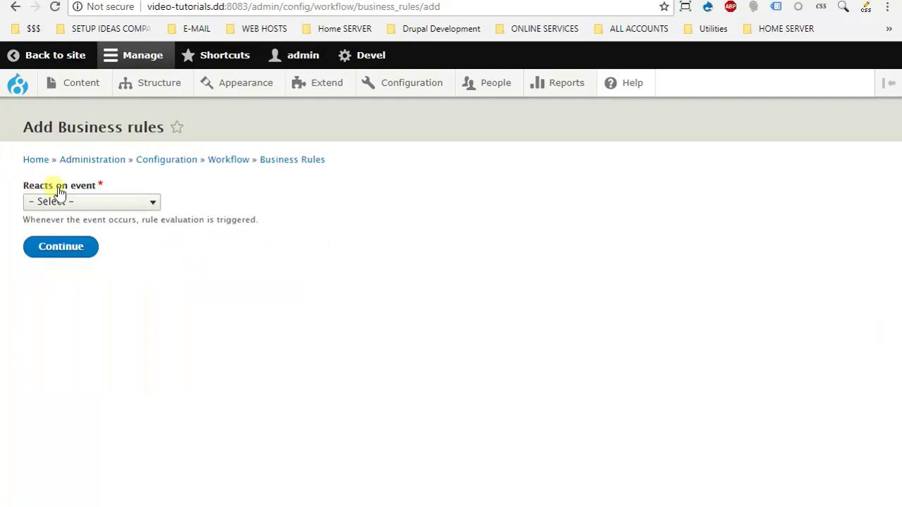
pyautogui.click(115, 205)
pyautogui.moveTo(167, 237); pyautogui.dragTo(170, 264)
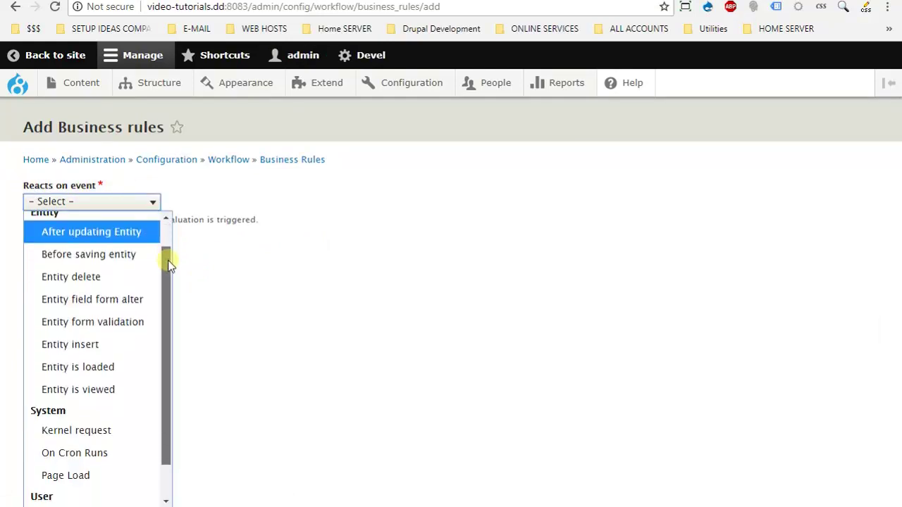
pyautogui.click(107, 253)
pyautogui.click(89, 252)
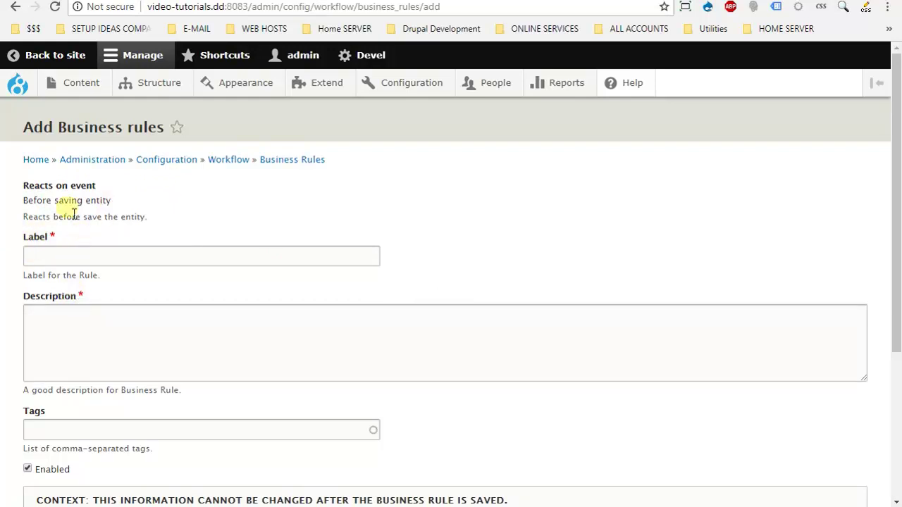
# Label the rule "Before saving entity" and enter the description "Reacts before save the entity.".
pyautogui.moveTo(112, 201); pyautogui.dragTo(29, 209)
pyautogui.click(97, 255)
pyautogui.write('Before saving entity')
pyautogui.moveTo(146, 217); pyautogui.dragTo(21, 218)
pyautogui.hotkey('ctrl', 'c')
pyautogui.click(134, 329)
pyautogui.hotkey('ctrl', 'v')
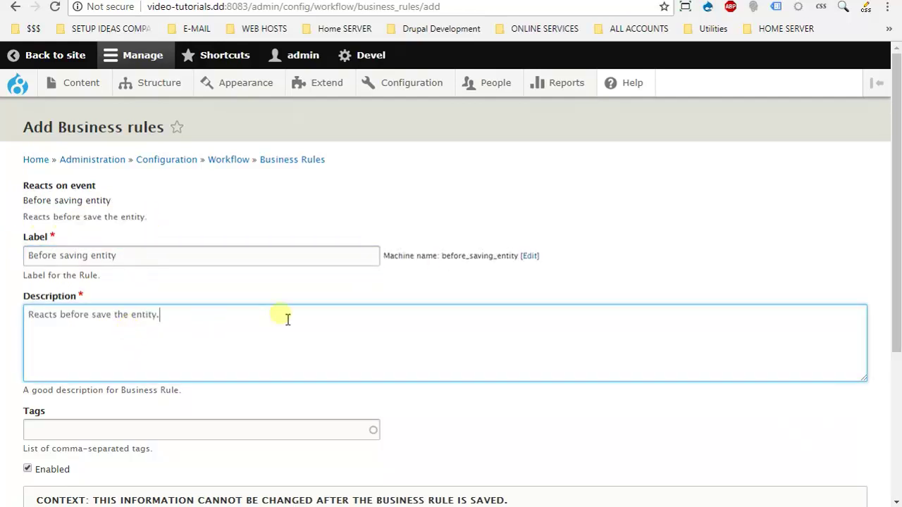
# Set the rule's target entity type to Content and its target bundle to Article, and save the rule.
pyautogui.scroll(-4, 687, 196)
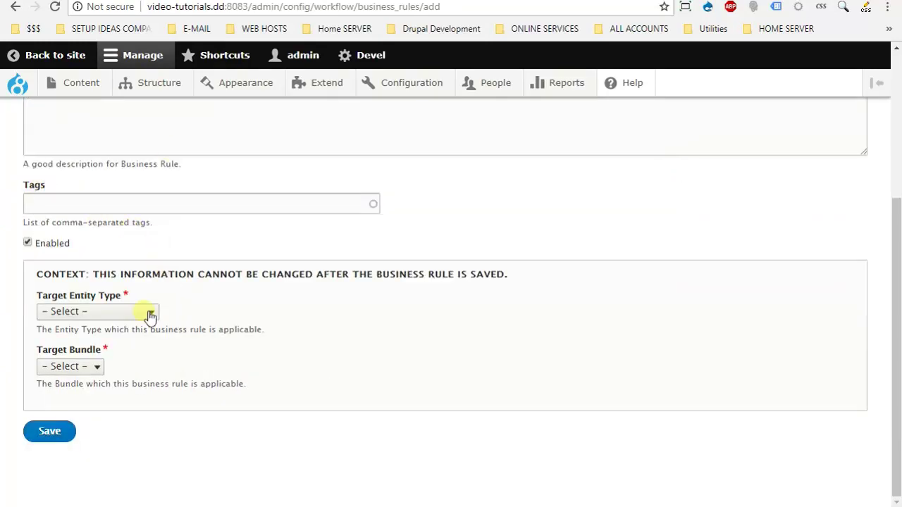
pyautogui.moveTo(509, 274); pyautogui.dragTo(34, 274)
pyautogui.click(397, 314)
pyautogui.click(126, 310)
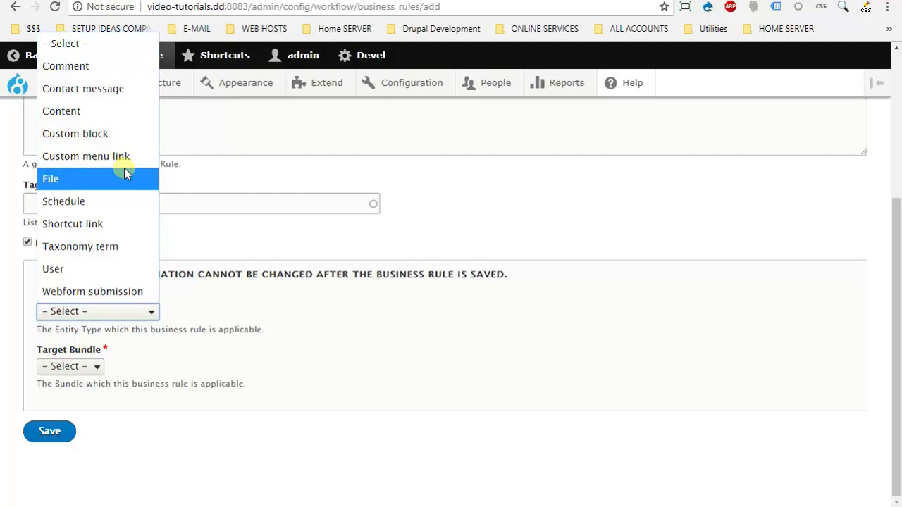
pyautogui.click(131, 116)
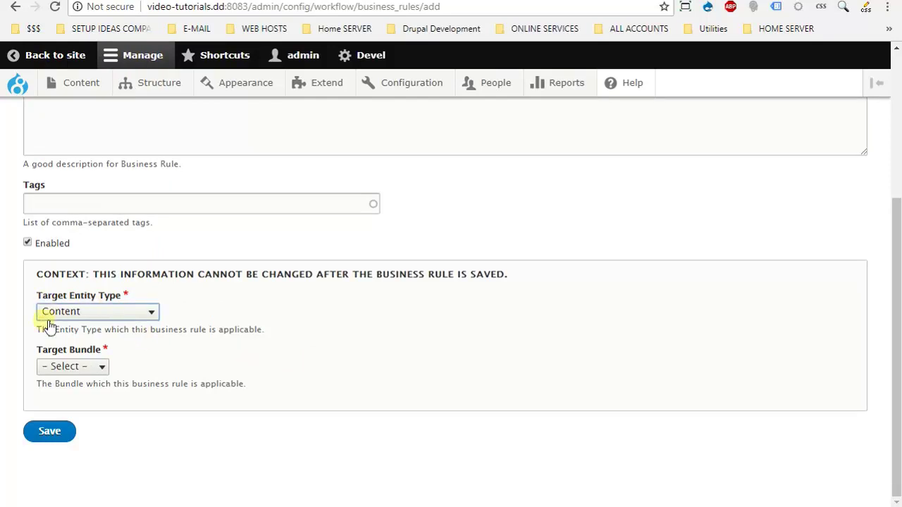
pyautogui.click(89, 367)
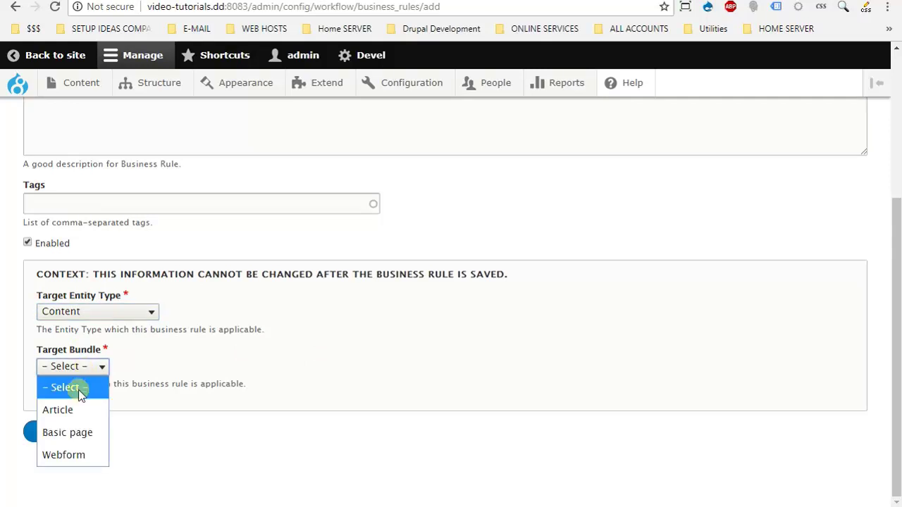
pyautogui.click(76, 408)
pyautogui.click(69, 433)
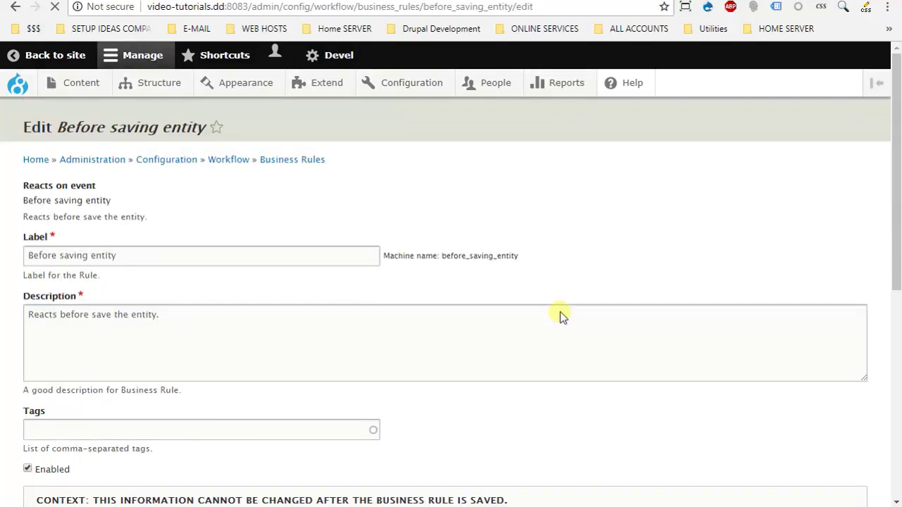
pyautogui.scroll(-5, 658, 178)
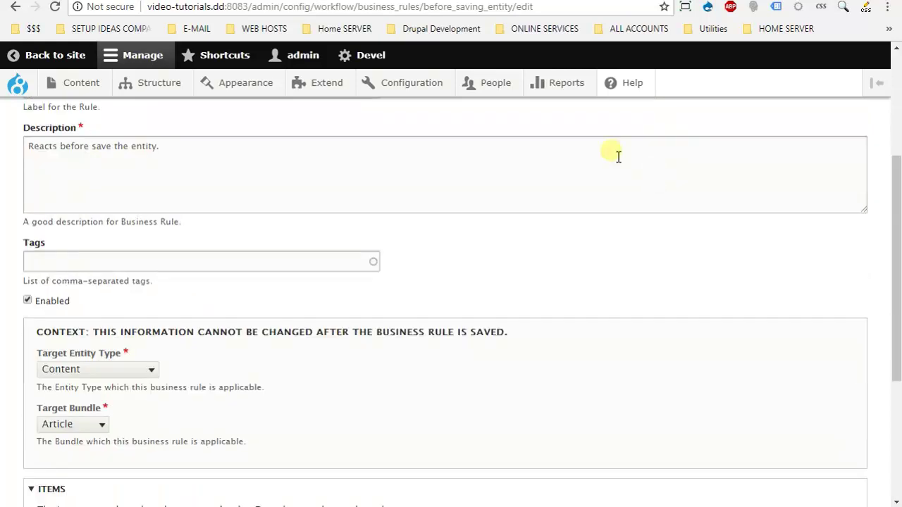
# Add the existing Send email action to the items of the Before saving entity rule.
pyautogui.scroll(-2, 600, 161)
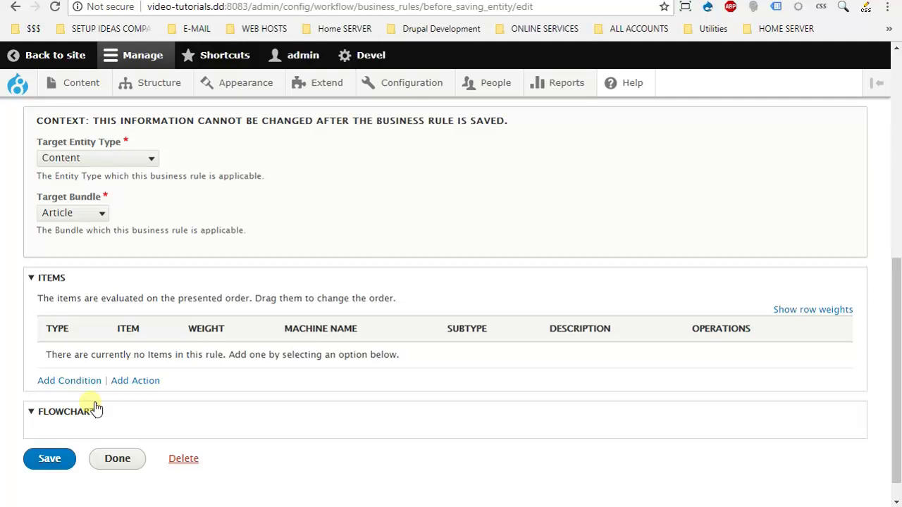
pyautogui.click(141, 382)
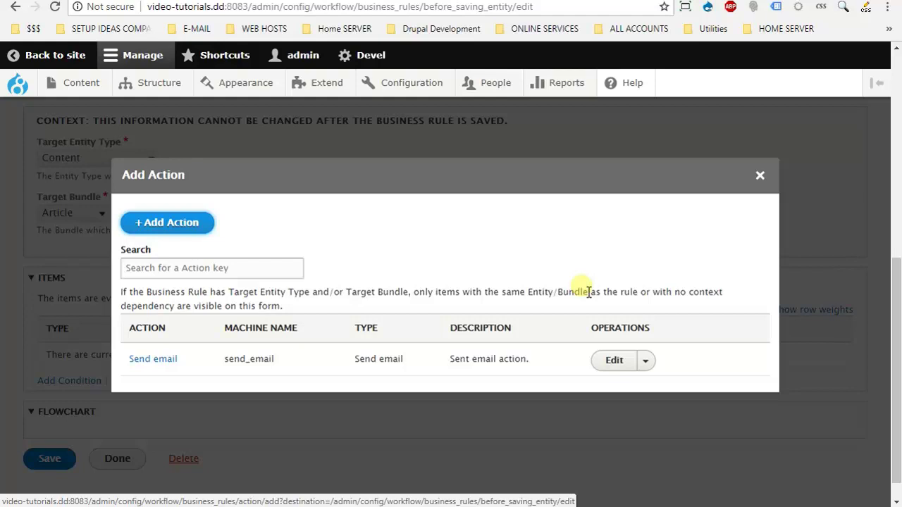
pyautogui.click(160, 361)
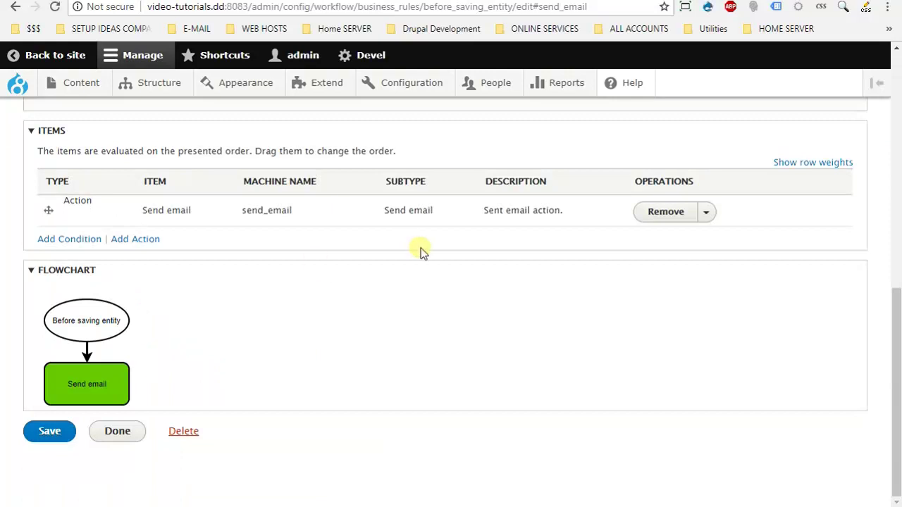
# Save the Before saving entity rule with its added action and return to the Business Rules list.
pyautogui.scroll(8, 257, 236)
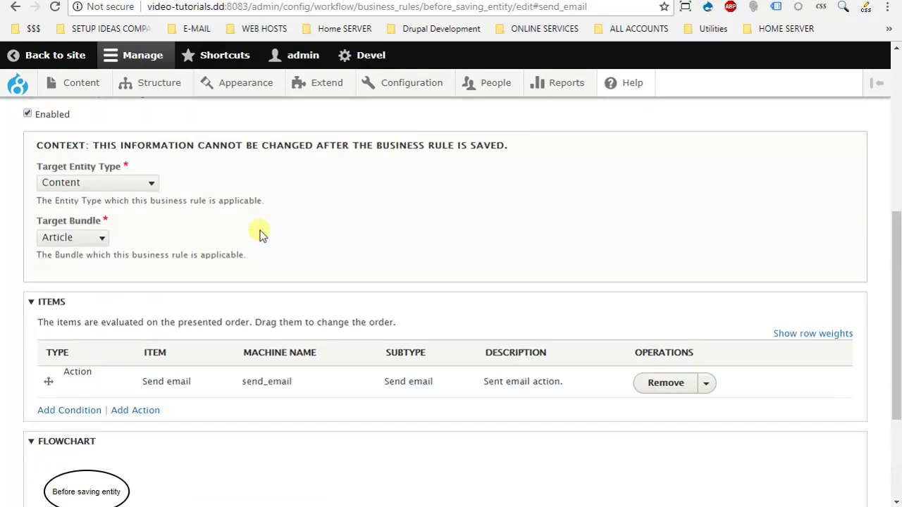
pyautogui.scroll(-8, 150, 242)
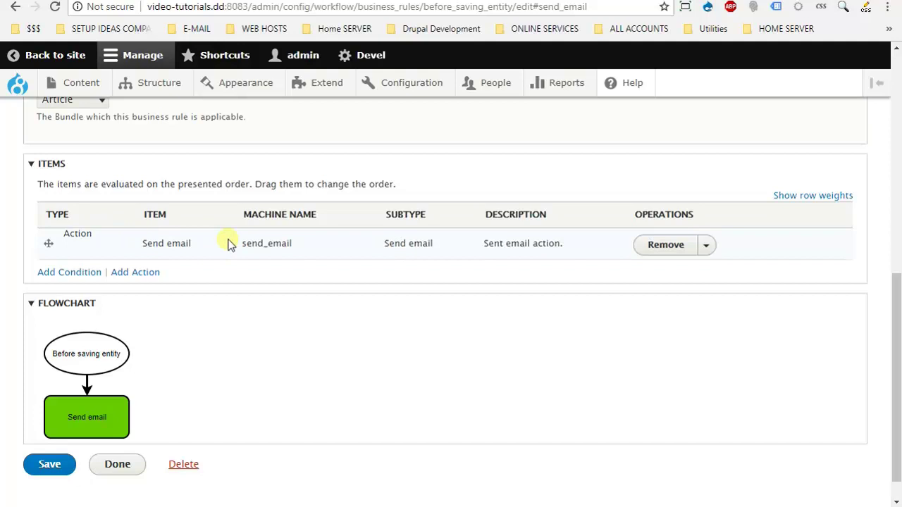
pyautogui.scroll(-1, 294, 242)
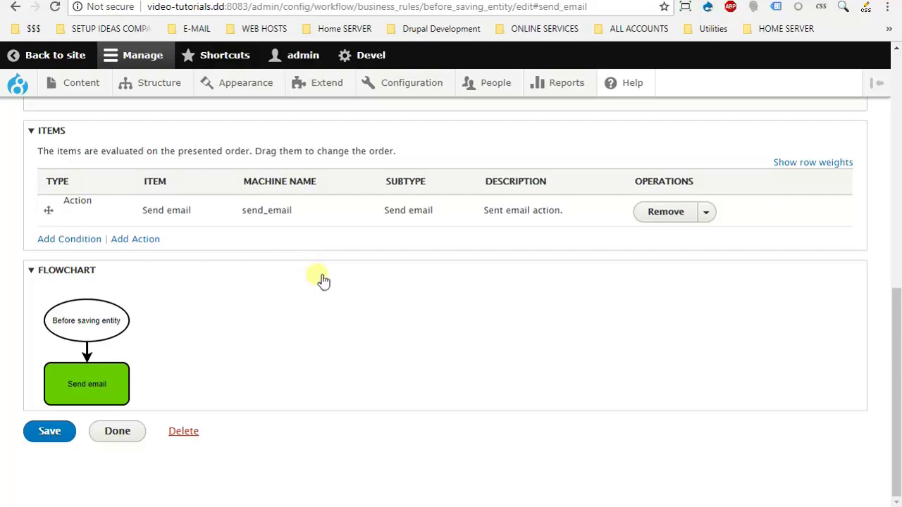
pyautogui.click(83, 272)
pyautogui.click(56, 399)
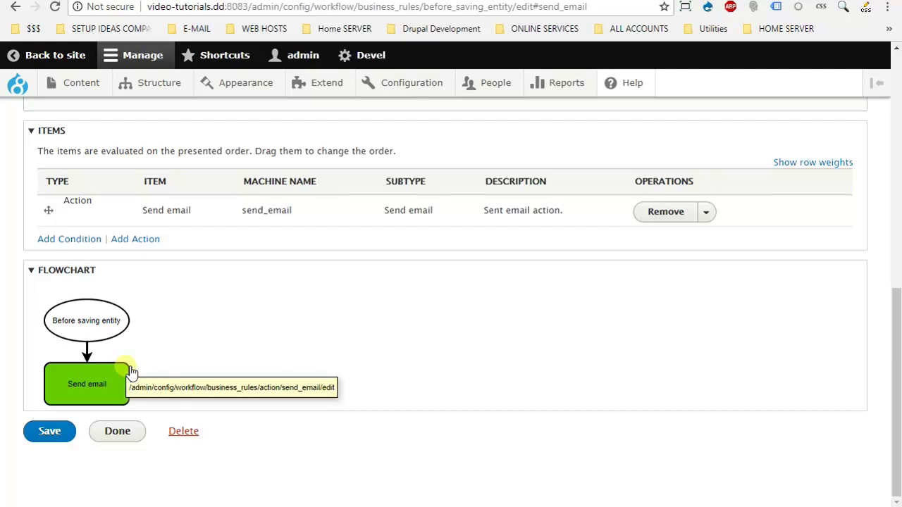
pyautogui.click(37, 431)
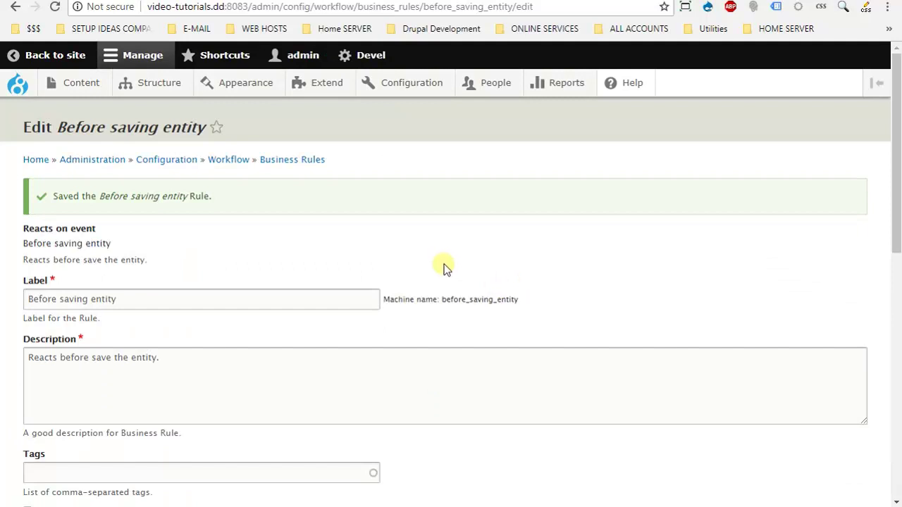
pyautogui.click(302, 163)
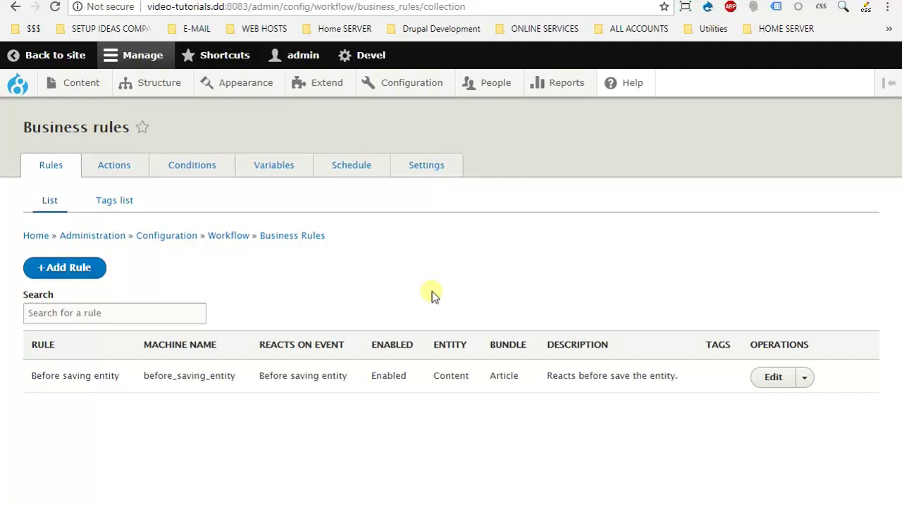
# Check the operations available for the Before saving entity rule in the rules list.
pyautogui.moveTo(749, 346); pyautogui.dragTo(835, 350)
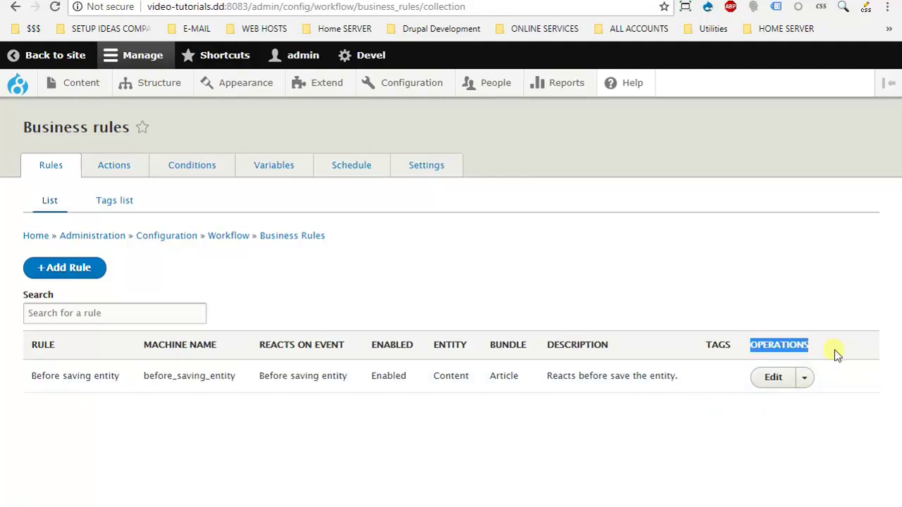
pyautogui.click(804, 376)
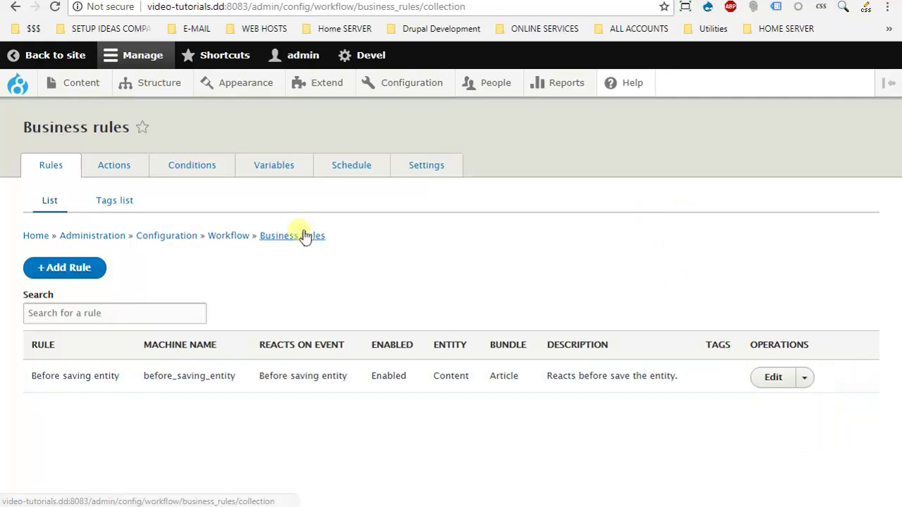
# Start a new Article and enter the title "This is a test article".
pyautogui.moveTo(81, 84)
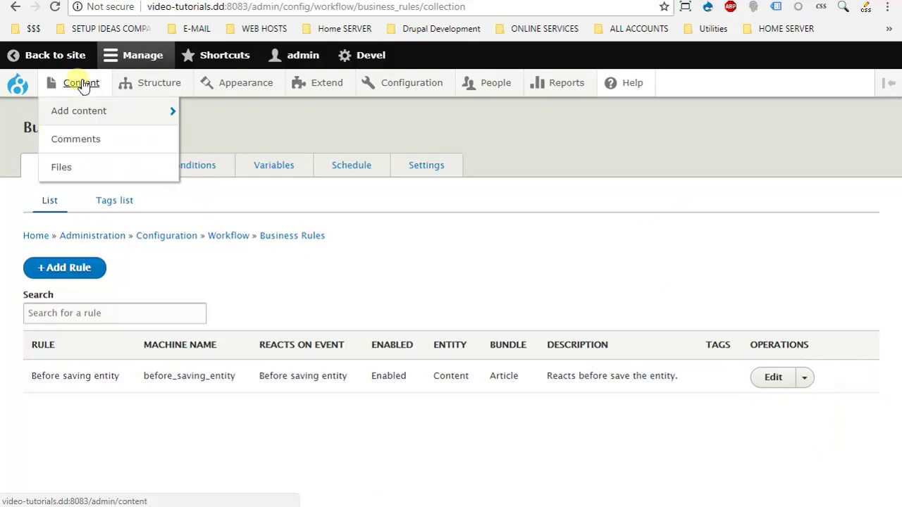
pyautogui.moveTo(71, 110)
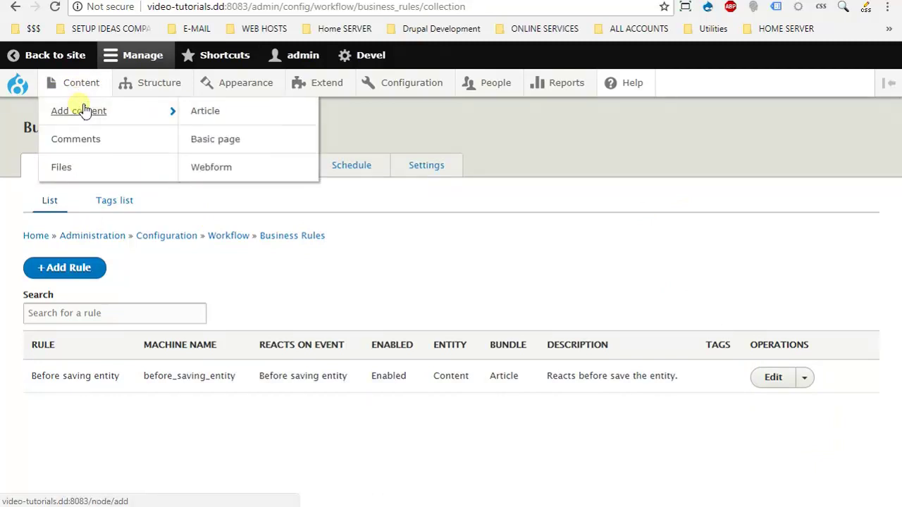
pyautogui.click(225, 112)
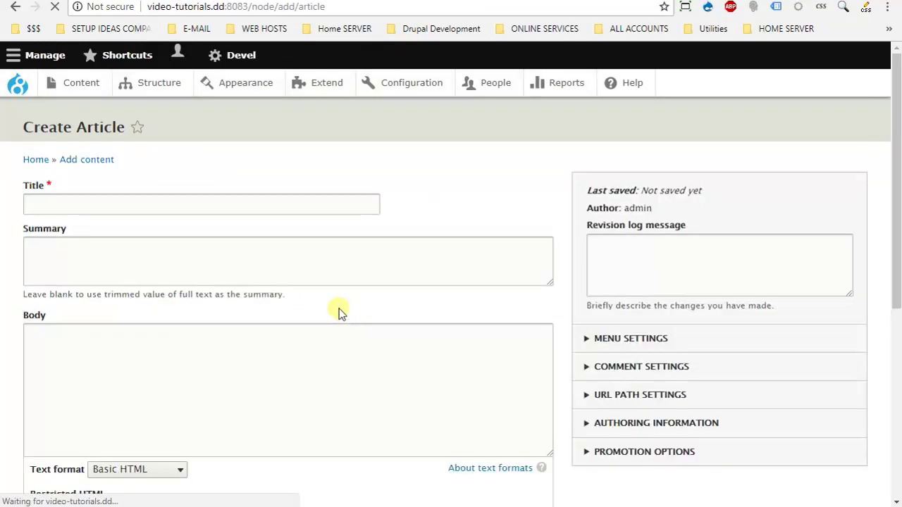
pyautogui.click(220, 210)
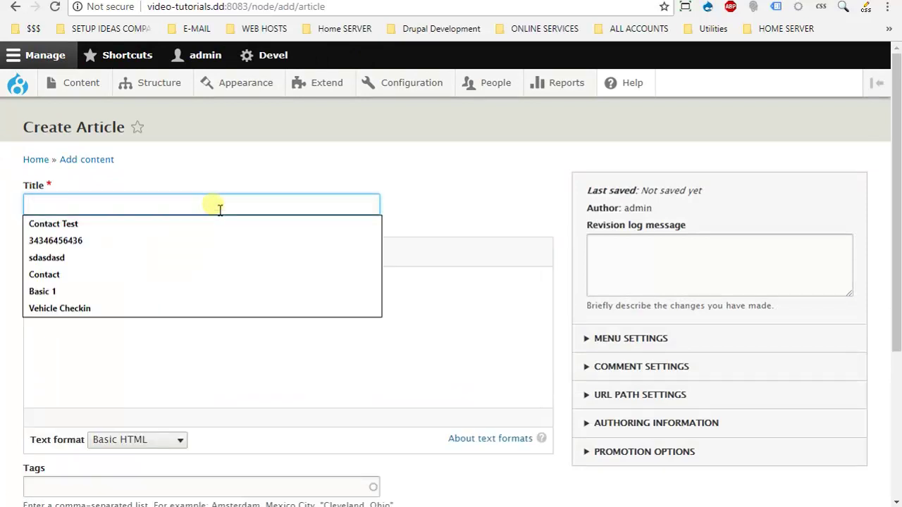
pyautogui.write('This ')
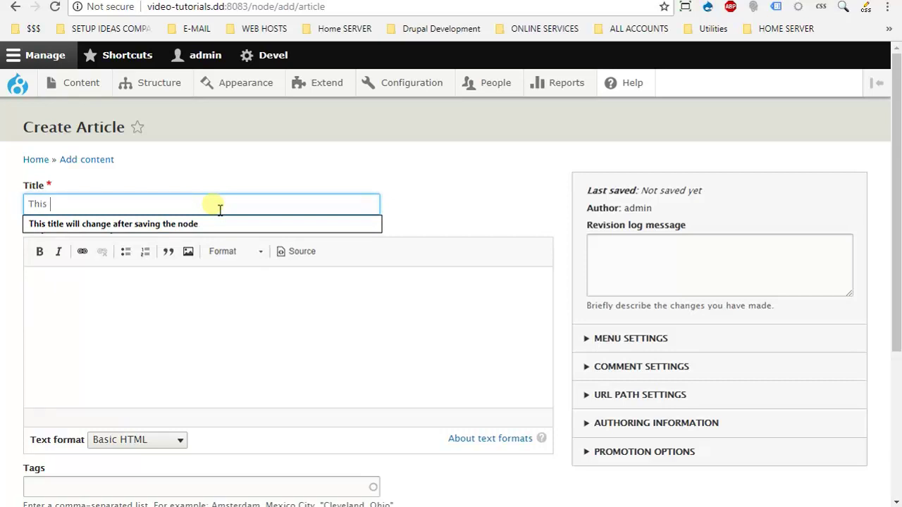
pyautogui.write('is a te')
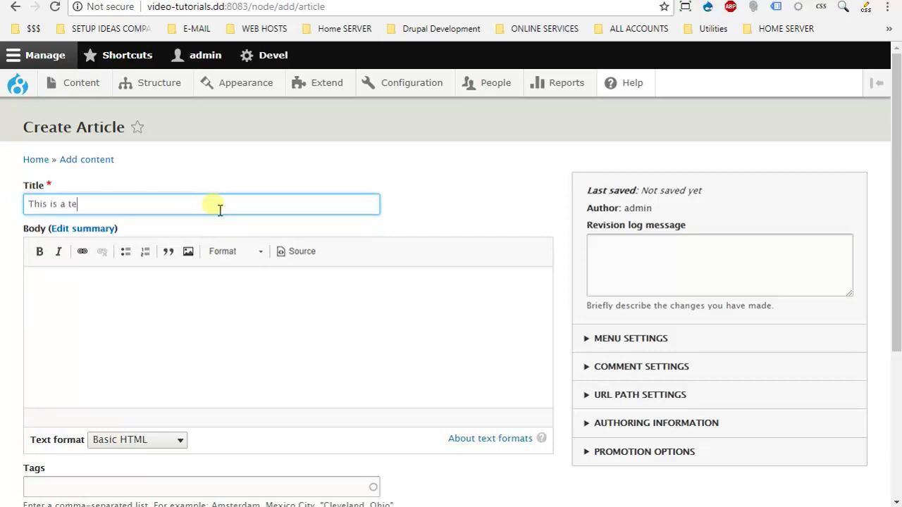
pyautogui.write('st article')
pyautogui.click(460, 199)
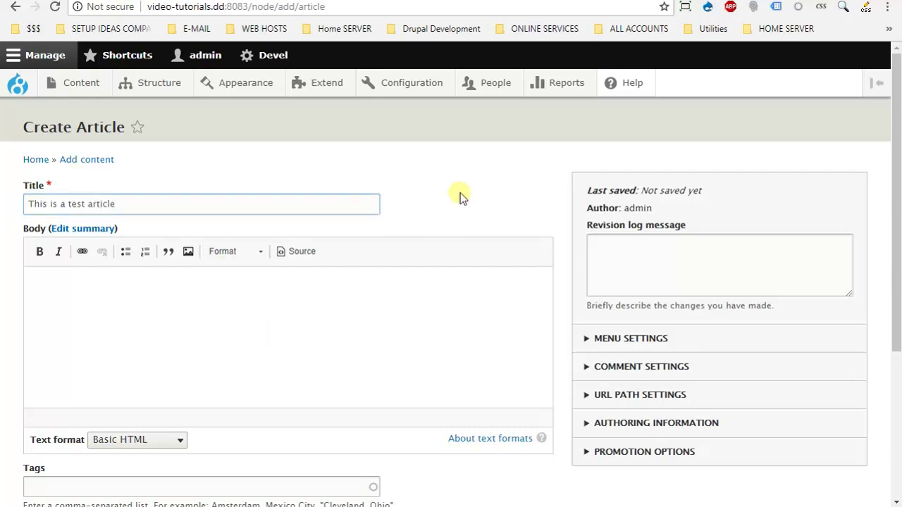
pyautogui.scroll(-1, 541, 188)
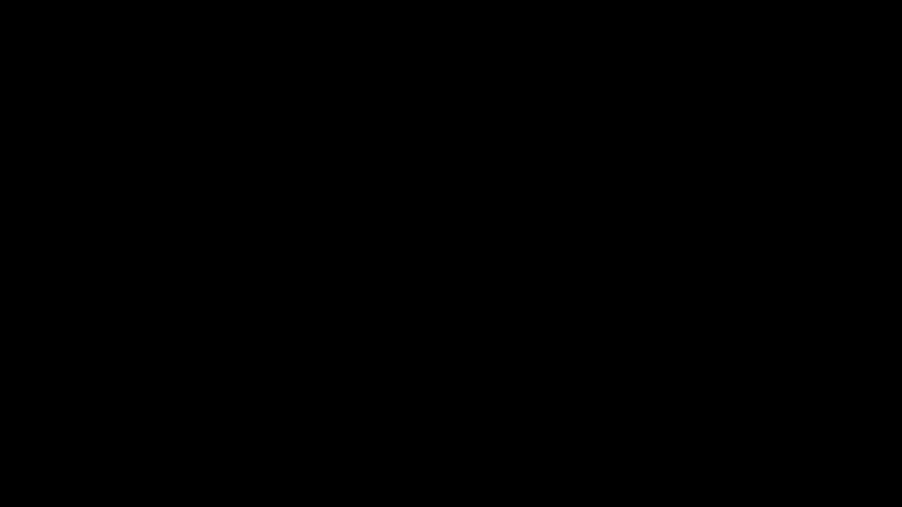